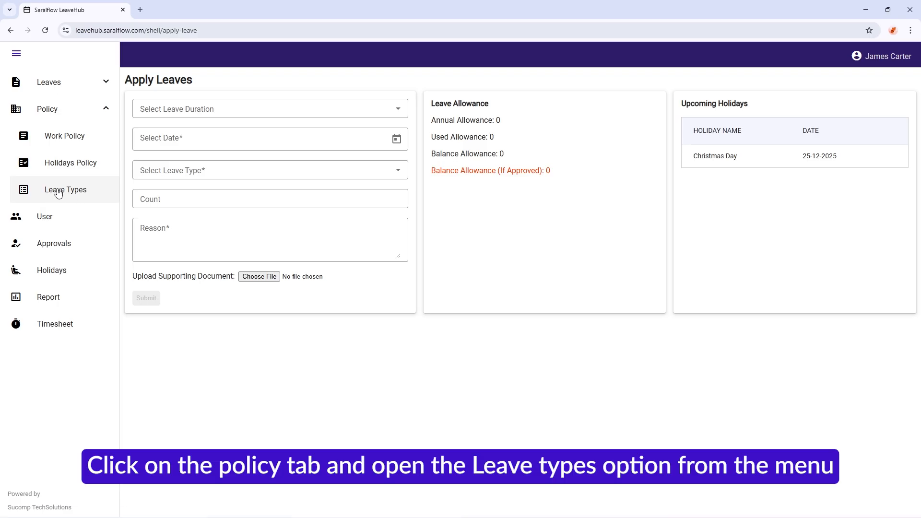
- Limit the Casual Leave type to a maximum of 3 consecutive days and save the leave type
{"action": "left_click", "coordinate": [58, 194]}
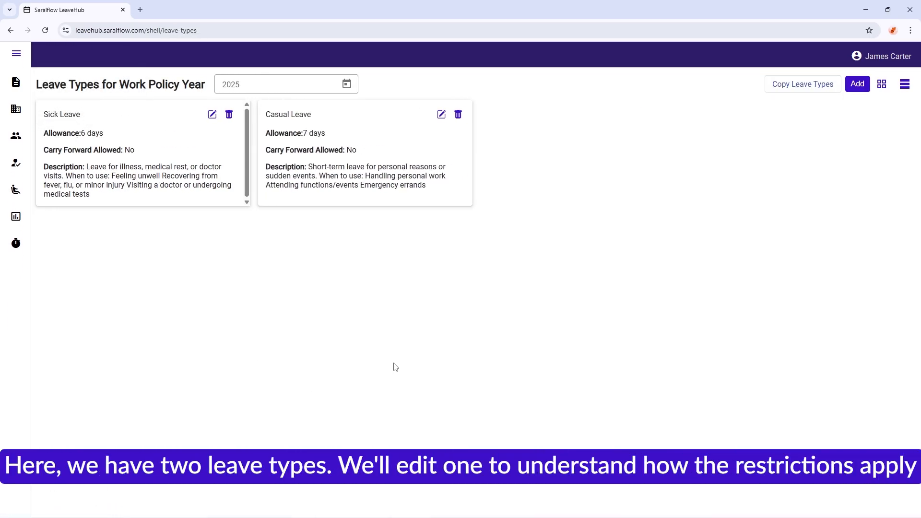
{"action": "left_click", "coordinate": [441, 115]}
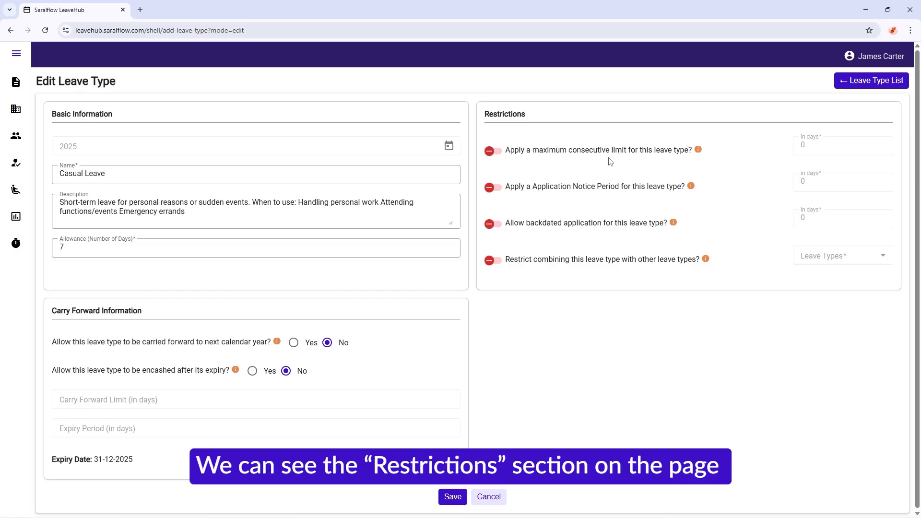
{"action": "mouse_move", "coordinate": [698, 152]}
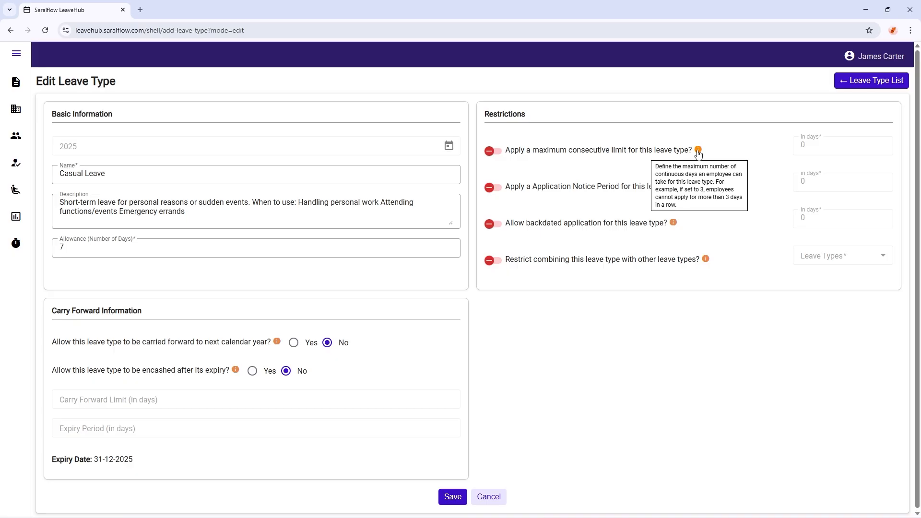
{"action": "left_click", "coordinate": [493, 152]}
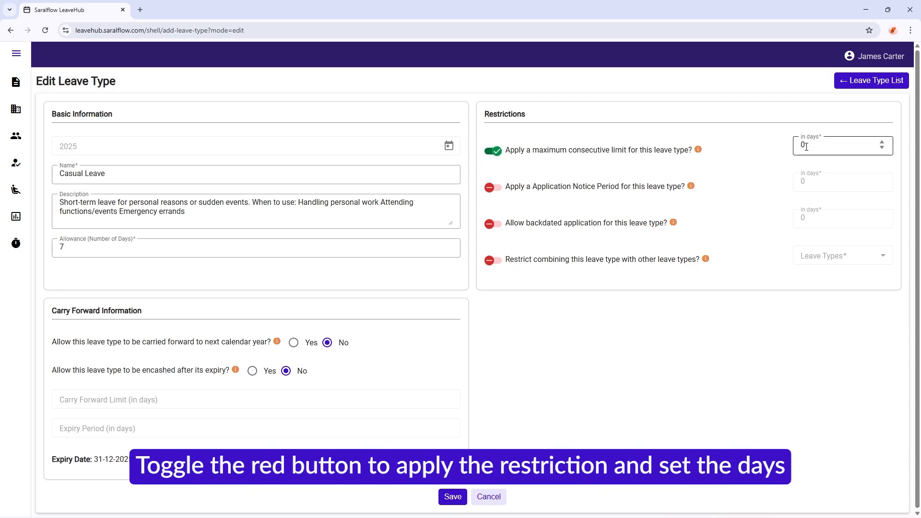
{"action": "left_click_drag", "start_coordinate": [807, 147], "coordinate": [792, 147]}
{"action": "type", "text": "3"}
{"action": "left_click", "coordinate": [777, 151]}
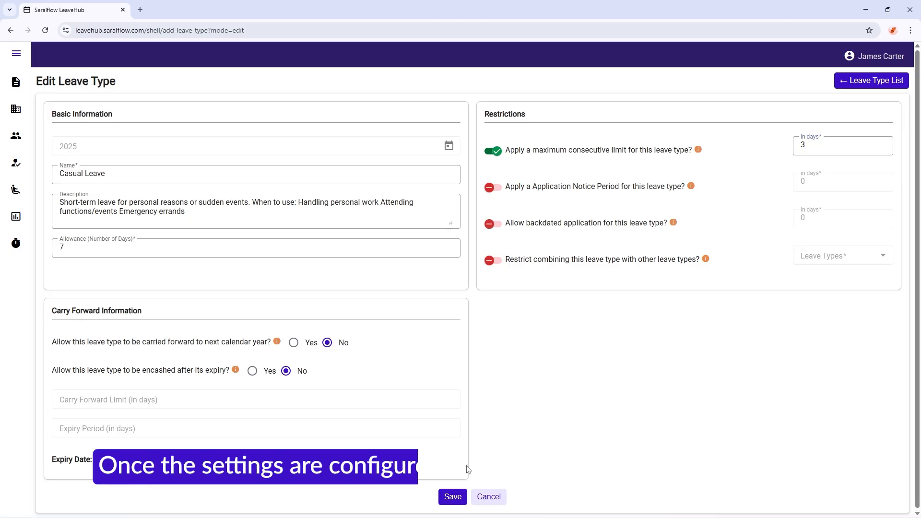
{"action": "left_click", "coordinate": [448, 497]}
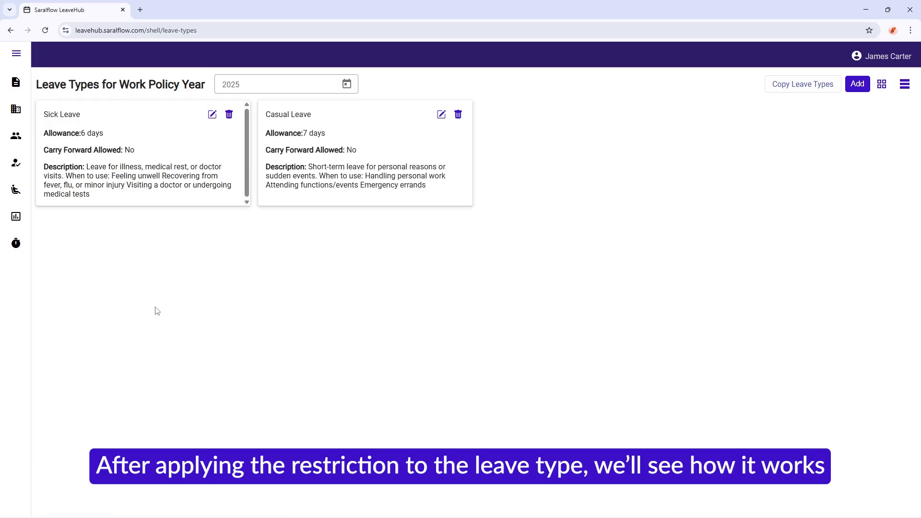
- Start a leave application with the Range duration, covering 22-09-2025 to 26-09-2025
{"action": "mouse_move", "coordinate": [16, 82]}
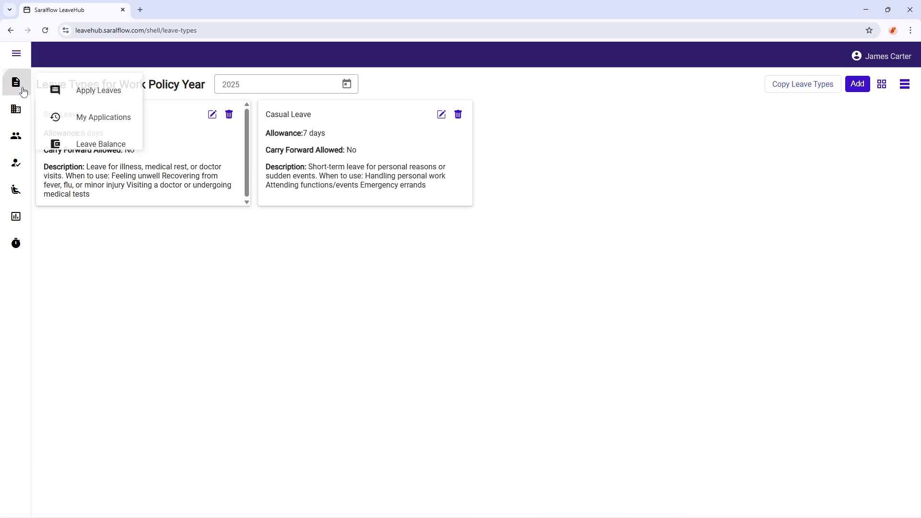
{"action": "left_click", "coordinate": [73, 88]}
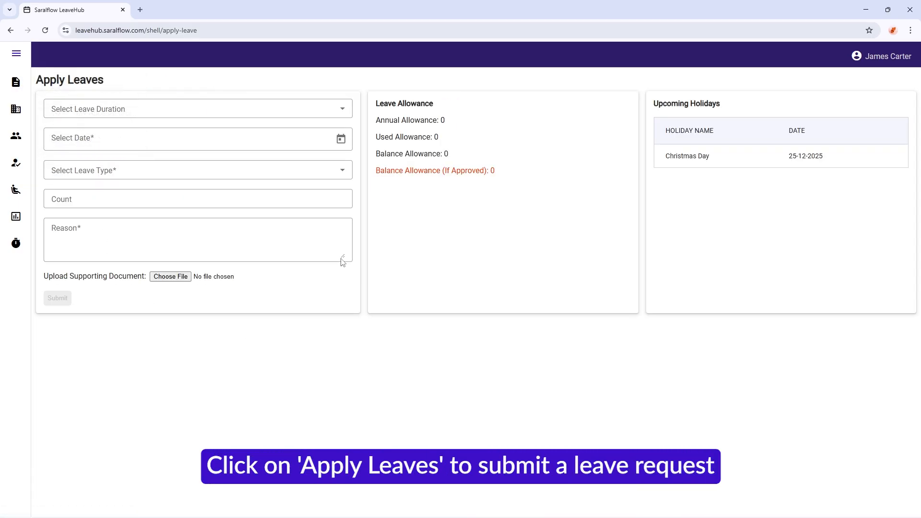
{"action": "left_click", "coordinate": [328, 111]}
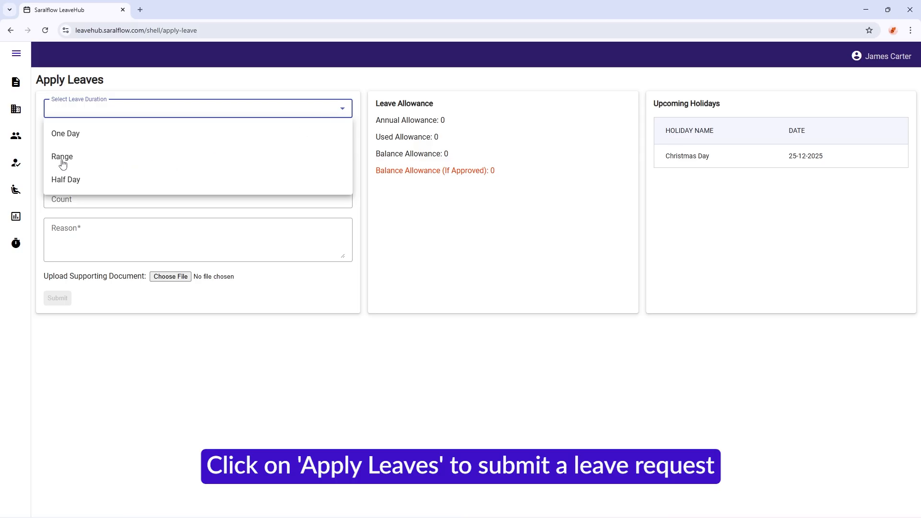
{"action": "left_click", "coordinate": [62, 159]}
{"action": "left_click", "coordinate": [341, 139]}
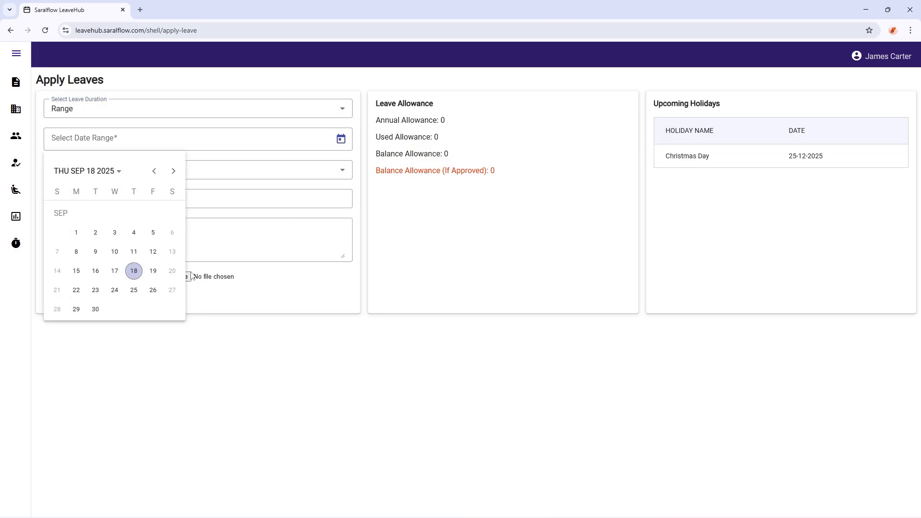
{"action": "left_click", "coordinate": [76, 290]}
{"action": "left_click", "coordinate": [153, 290]}
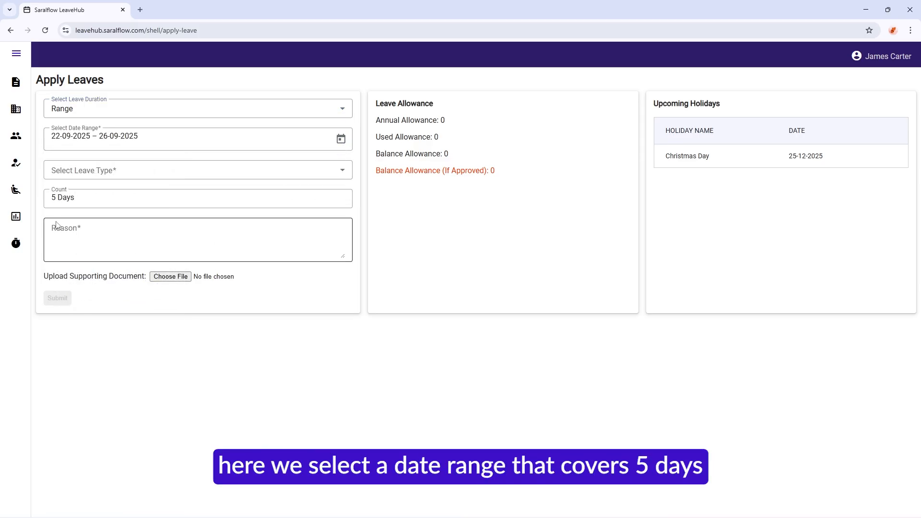
- Try to submit the request as Casual Leave with the reason "Going on a trip"
{"action": "left_click", "coordinate": [343, 170]}
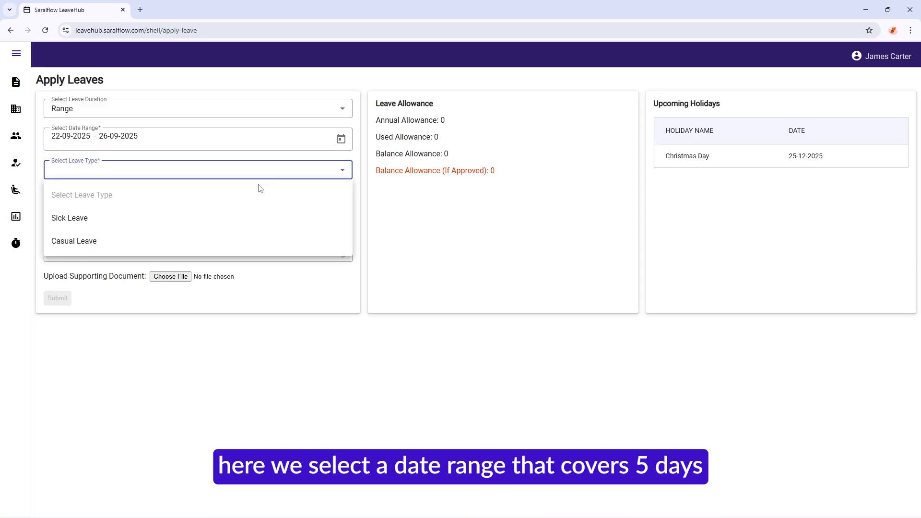
{"action": "left_click", "coordinate": [72, 240]}
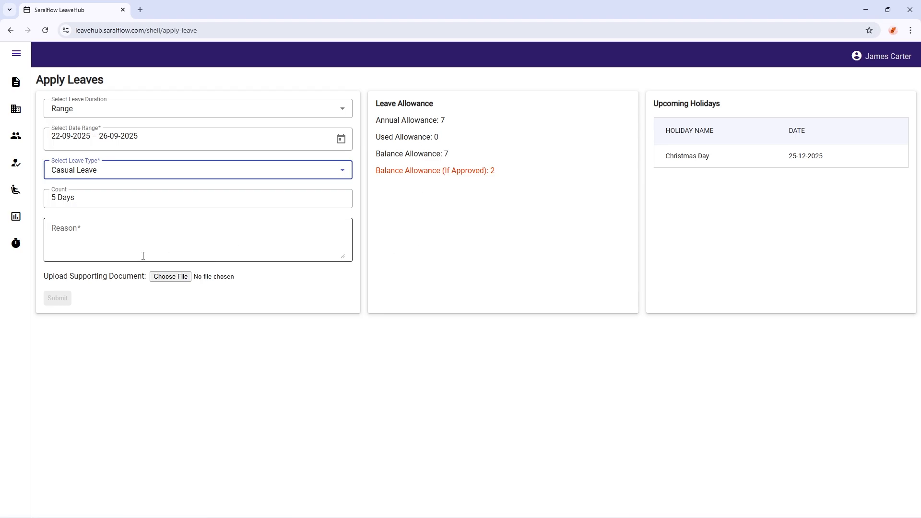
{"action": "left_click", "coordinate": [134, 235]}
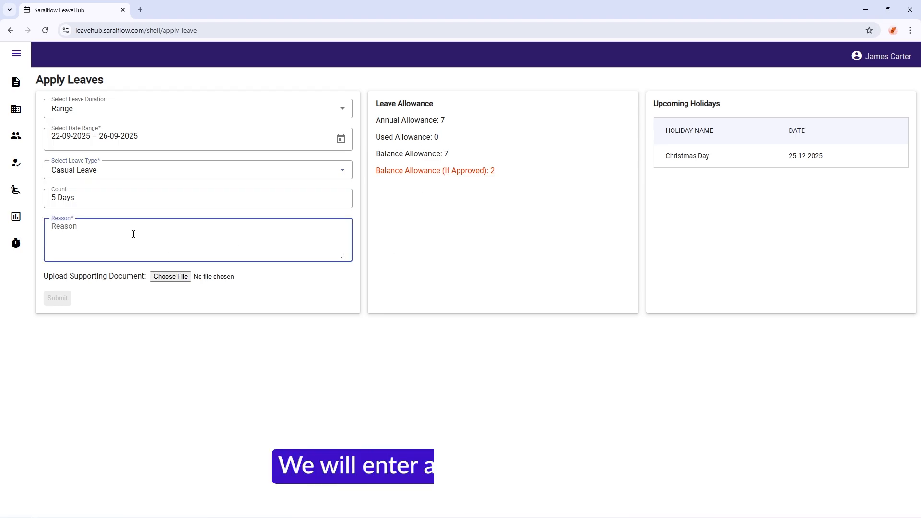
{"action": "type", "text": "Going on"}
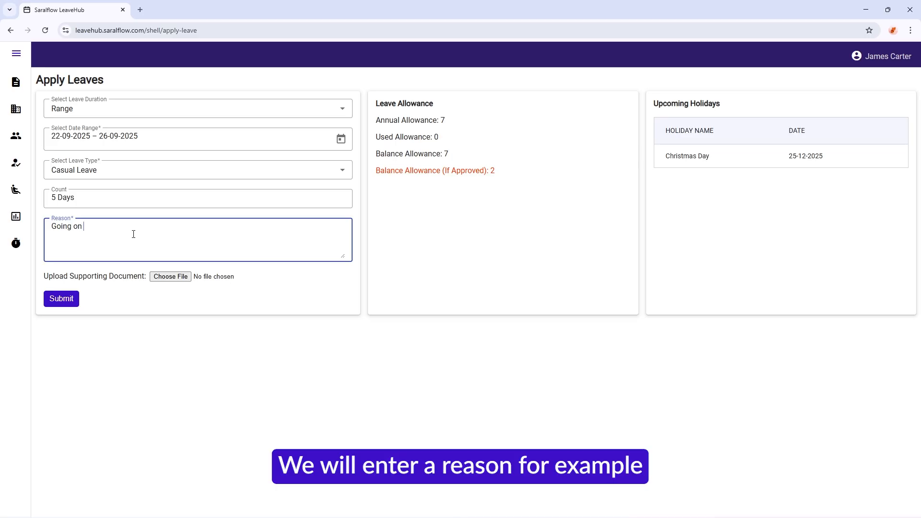
{"action": "type", "text": " a trip"}
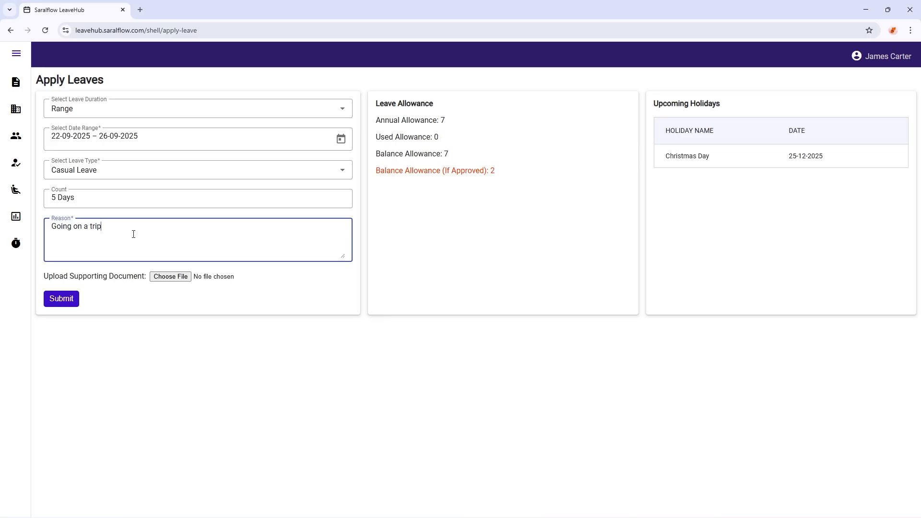
{"action": "left_click", "coordinate": [53, 305]}
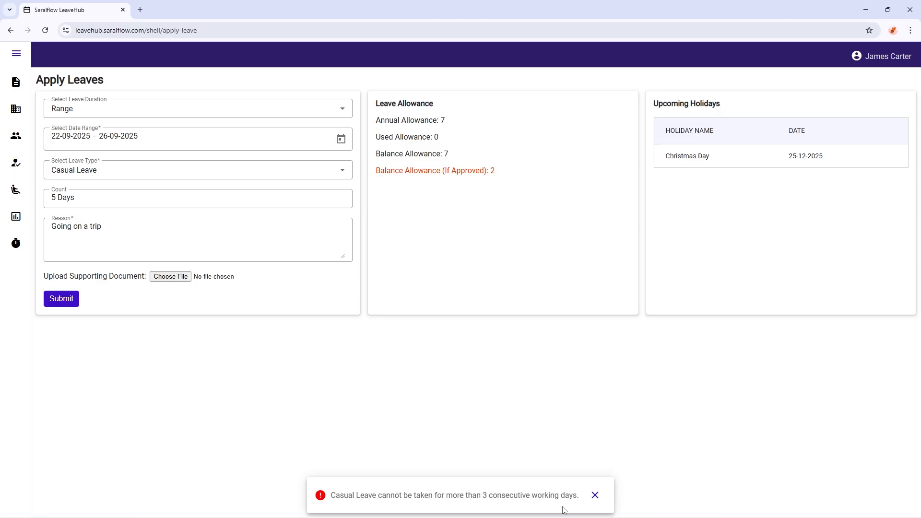
- Resubmit the leave request with the date range 22-09-2025 to 23-09-2025 and open My Applications
{"action": "left_click", "coordinate": [340, 139]}
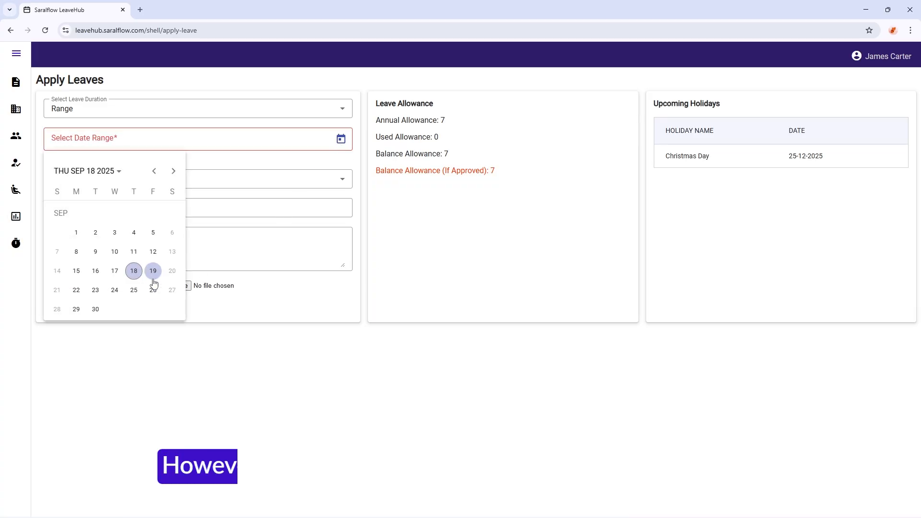
{"action": "left_click", "coordinate": [76, 290]}
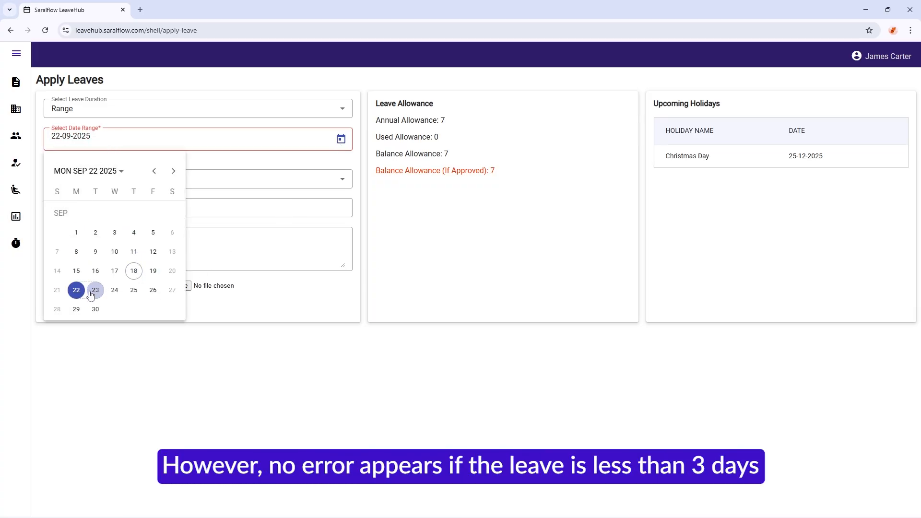
{"action": "left_click", "coordinate": [103, 293]}
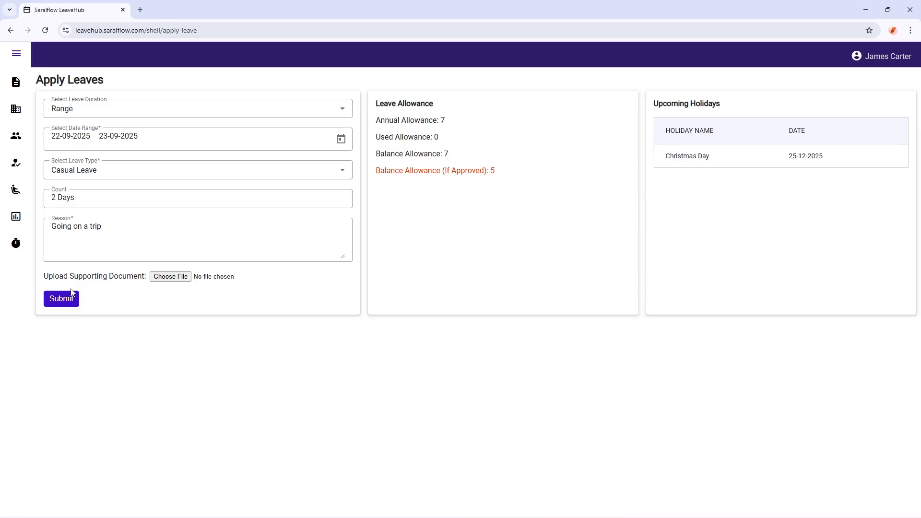
{"action": "left_click", "coordinate": [67, 306]}
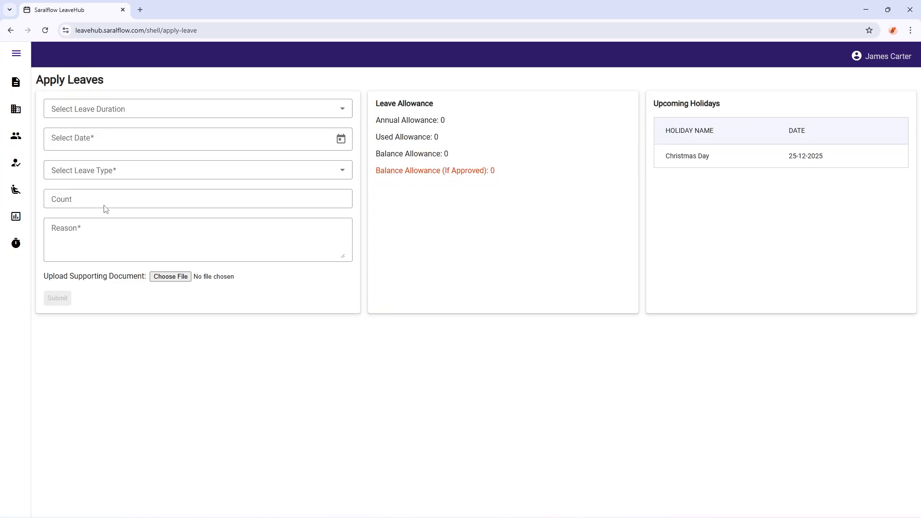
{"action": "mouse_move", "coordinate": [15, 82]}
{"action": "left_click", "coordinate": [89, 115]}
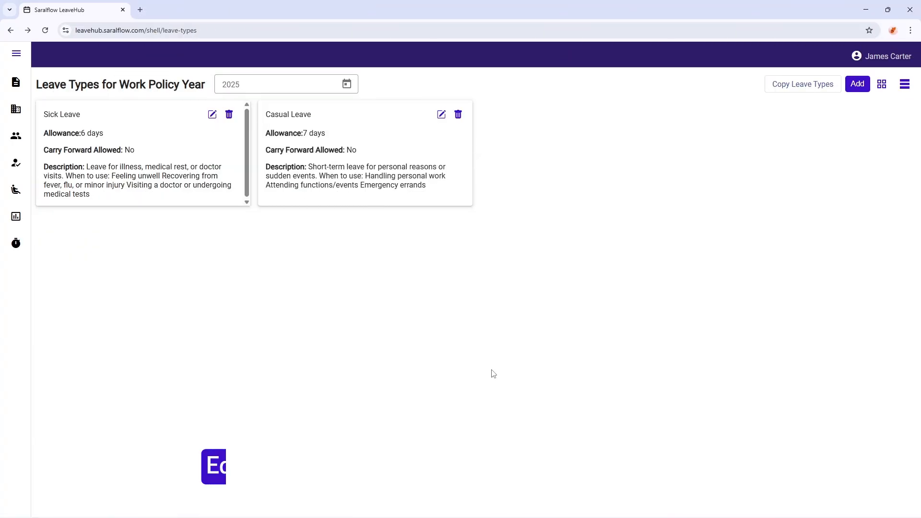
- Apply a 2-day application notice period to the Casual Leave type and save the leave type
{"action": "left_click", "coordinate": [442, 114]}
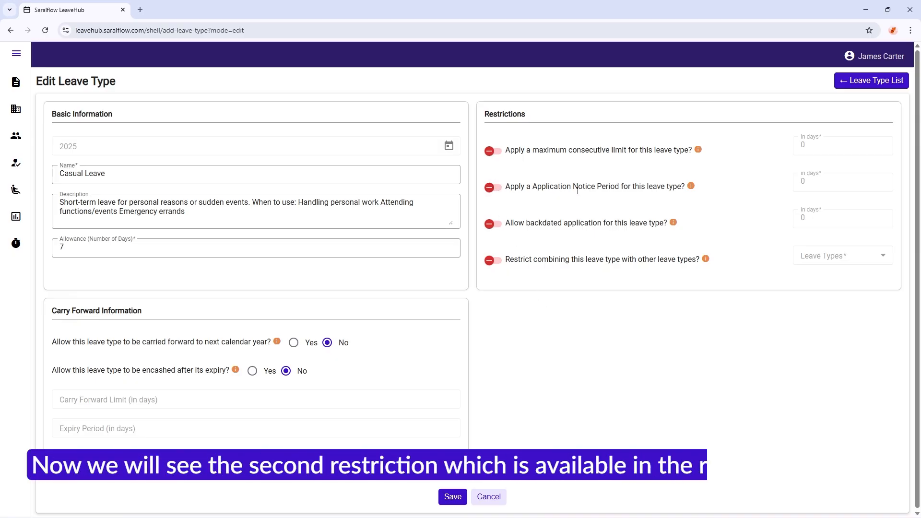
{"action": "mouse_move", "coordinate": [694, 190]}
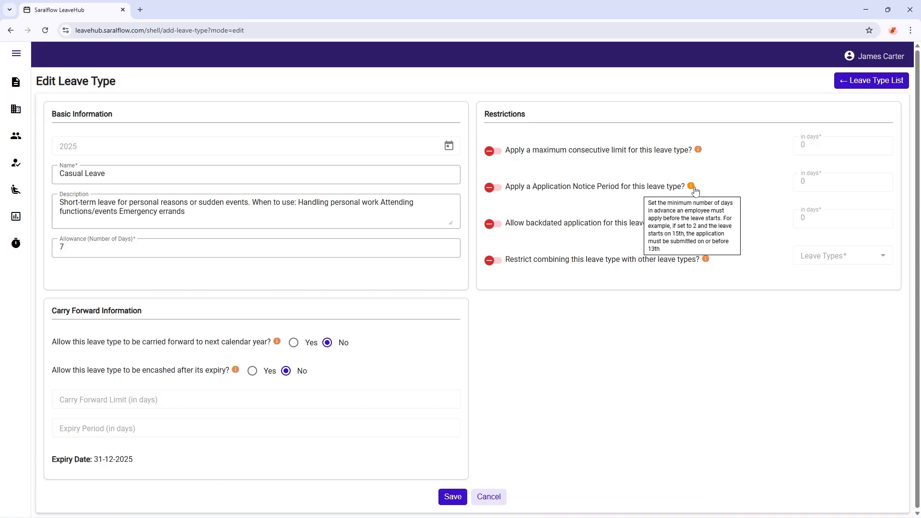
{"action": "left_click", "coordinate": [493, 187]}
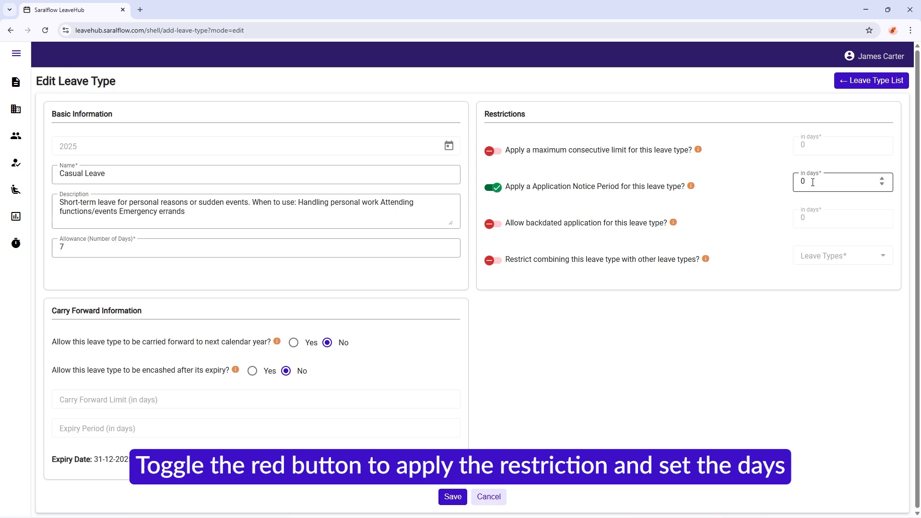
{"action": "left_click", "coordinate": [812, 182]}
{"action": "key", "text": "BackSpace"}
{"action": "type", "text": "2"}
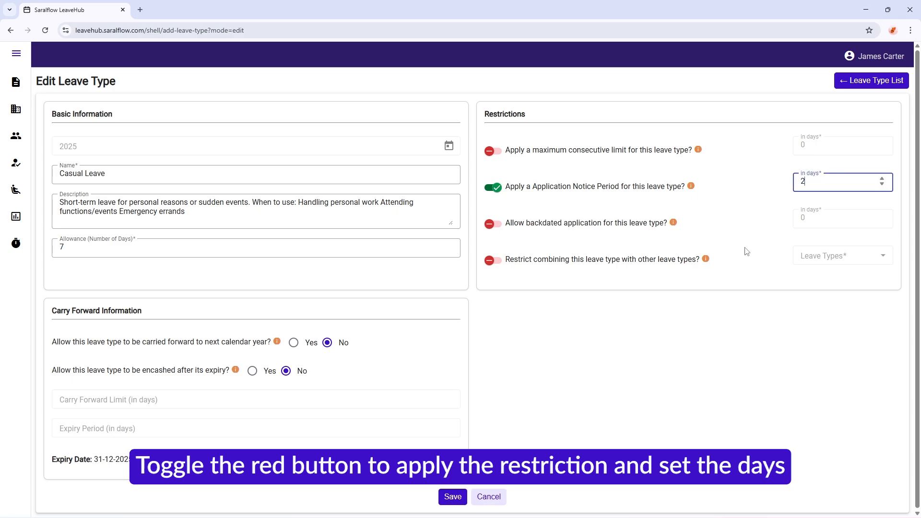
{"action": "left_click", "coordinate": [609, 393]}
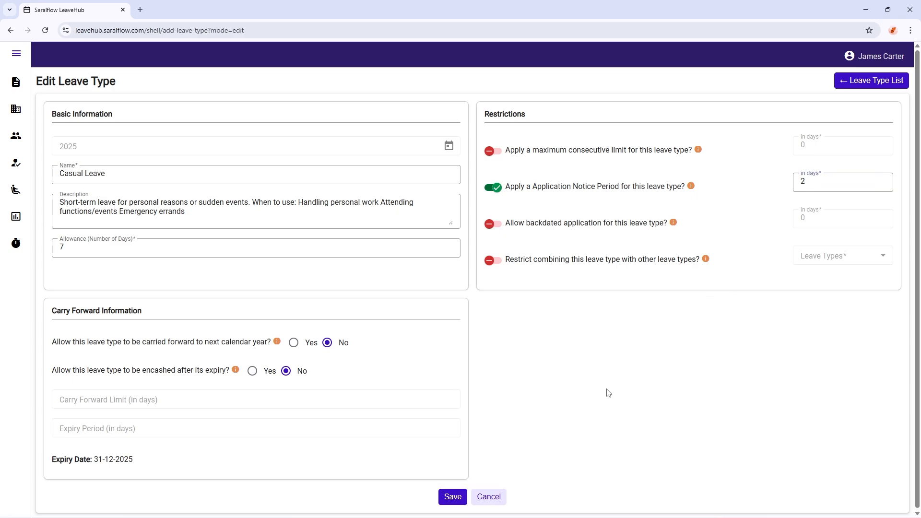
{"action": "left_click", "coordinate": [451, 497]}
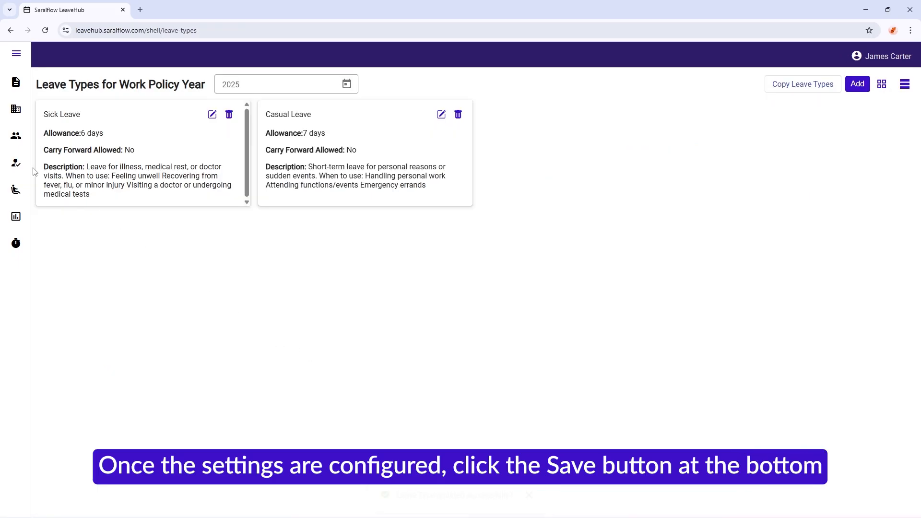
- Start a new leave application with the One Day duration, dated 19-09-2025
{"action": "mouse_move", "coordinate": [41, 85]}
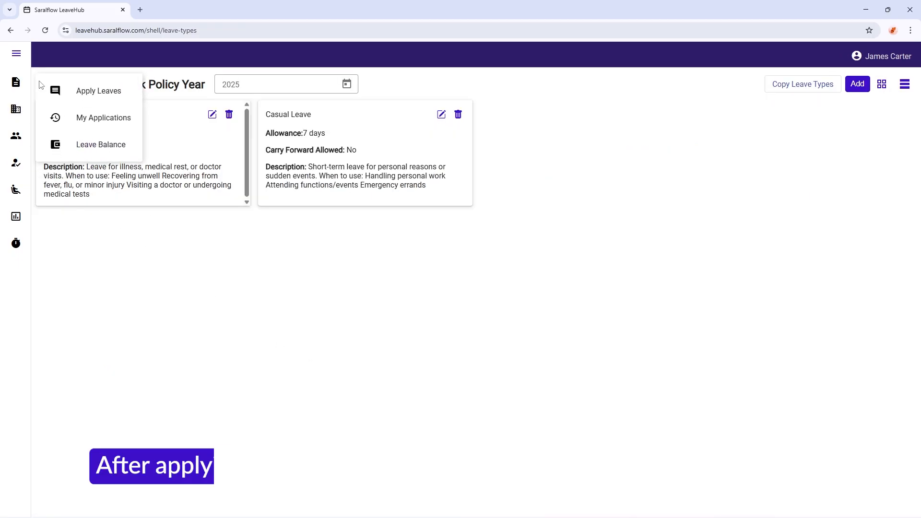
{"action": "left_click", "coordinate": [79, 91]}
{"action": "left_click", "coordinate": [107, 111]}
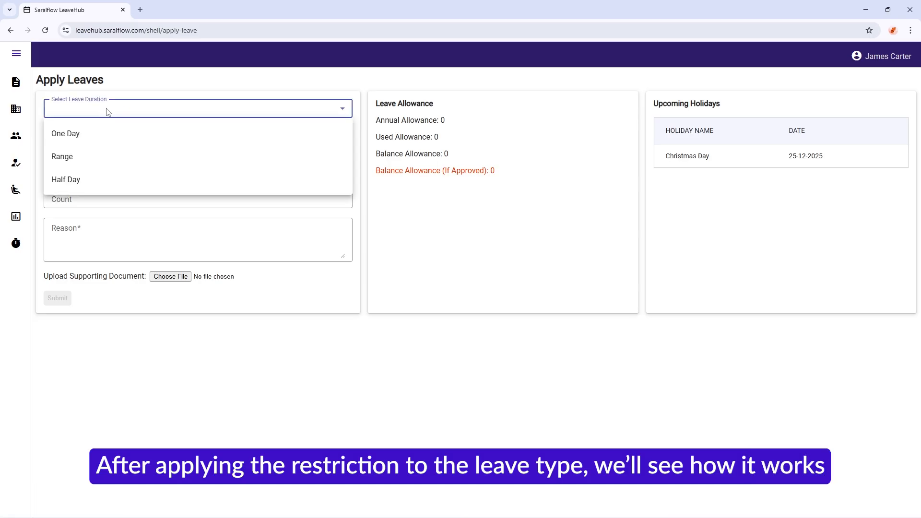
{"action": "left_click", "coordinate": [96, 133]}
{"action": "left_click", "coordinate": [343, 139]}
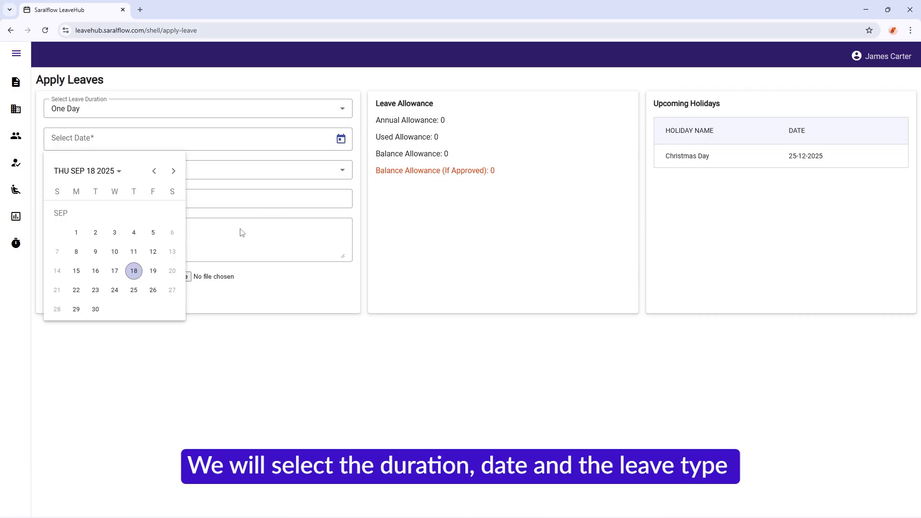
{"action": "left_click", "coordinate": [153, 271]}
- Choose Casual Leave as the application's leave type and enter "Family Function" as the reason
{"action": "left_click", "coordinate": [78, 174]}
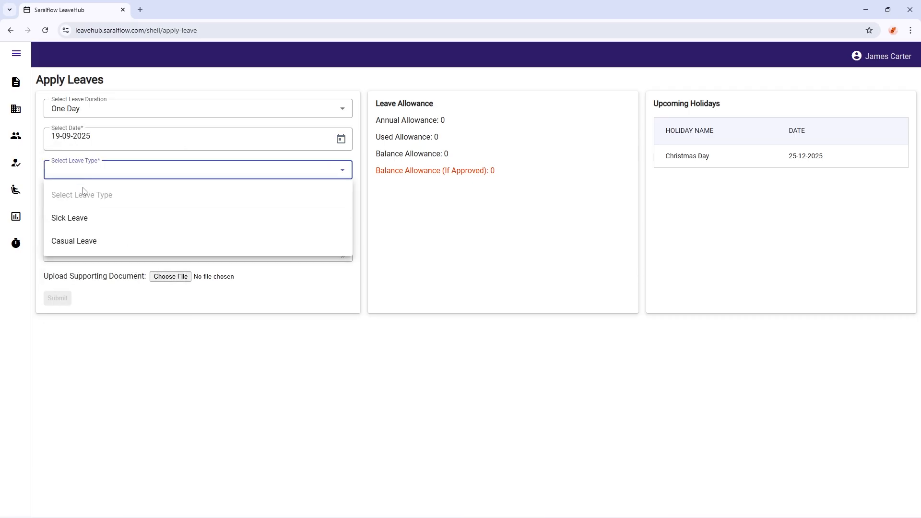
{"action": "left_click", "coordinate": [89, 242]}
{"action": "left_click", "coordinate": [89, 239]}
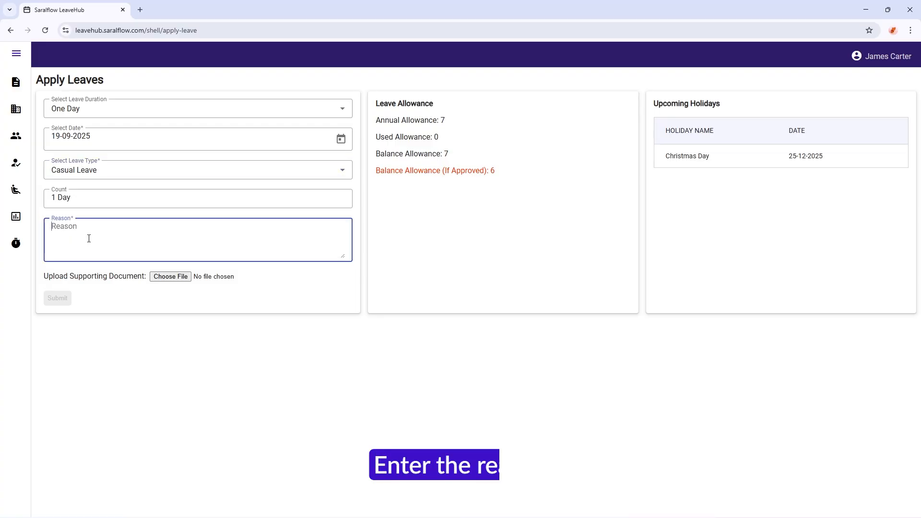
{"action": "type", "text": "Family"}
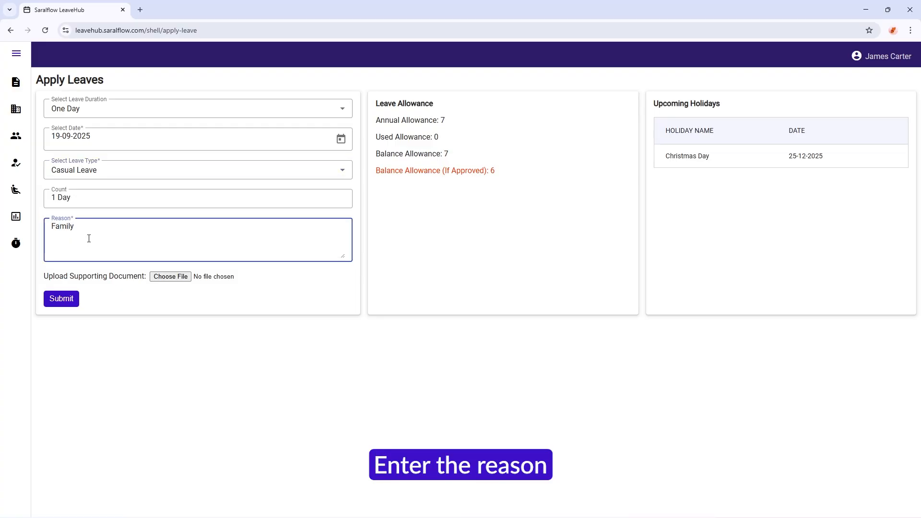
{"action": "type", "text": " Function"}
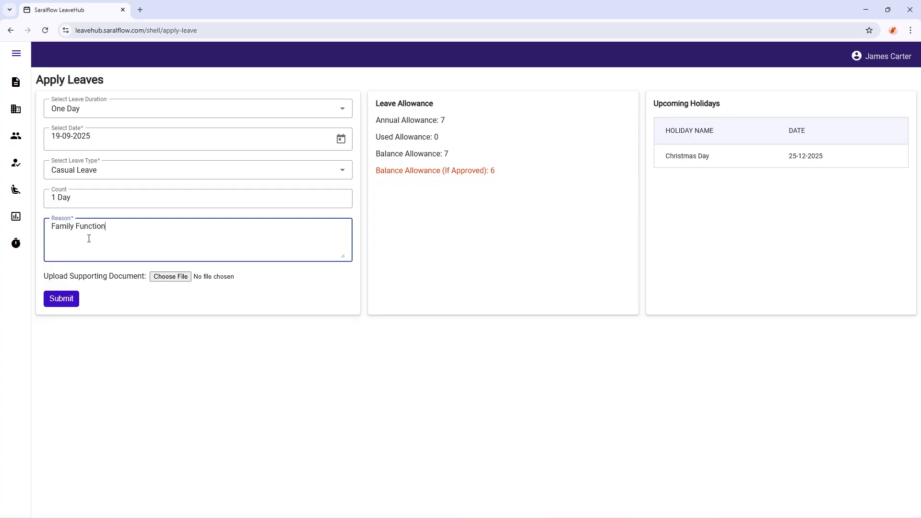
- Submit the one-day leave request, moving its date to 22-09-2025 for the resubmission, and open My Applications
{"action": "left_click", "coordinate": [52, 301]}
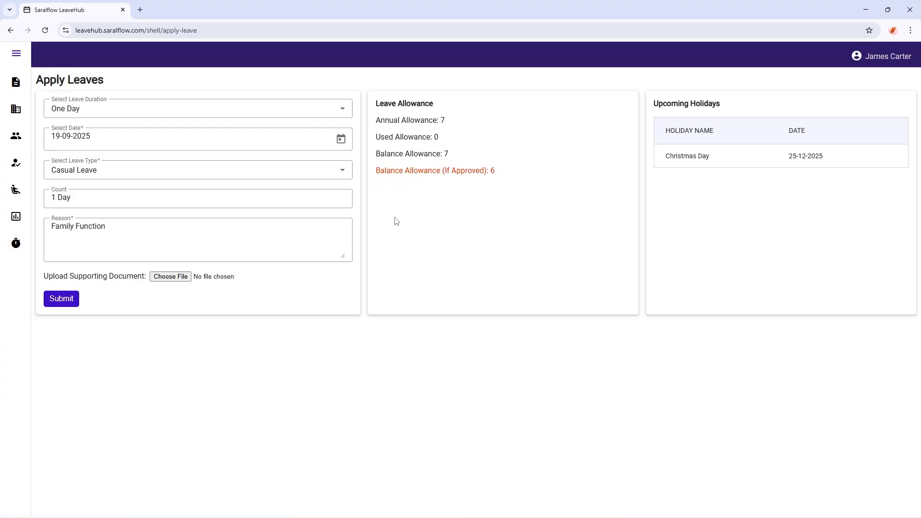
{"action": "left_click", "coordinate": [341, 139]}
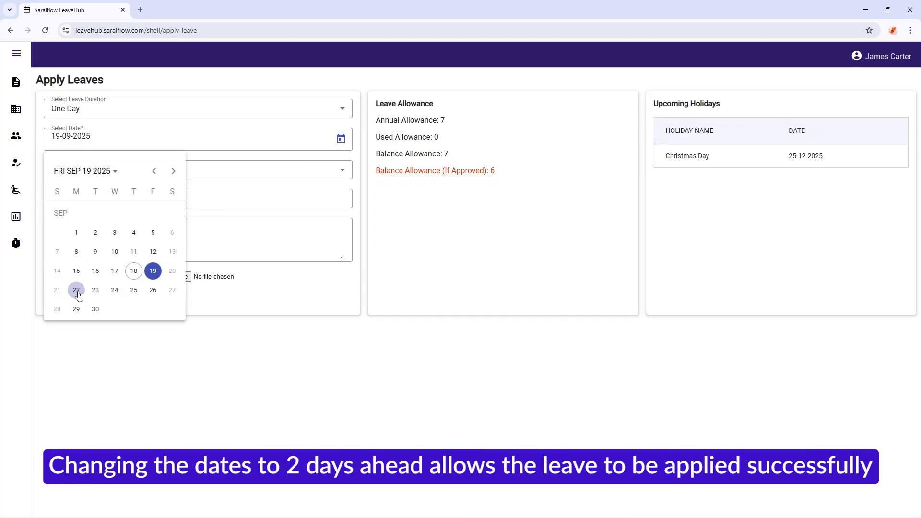
{"action": "left_click", "coordinate": [76, 290]}
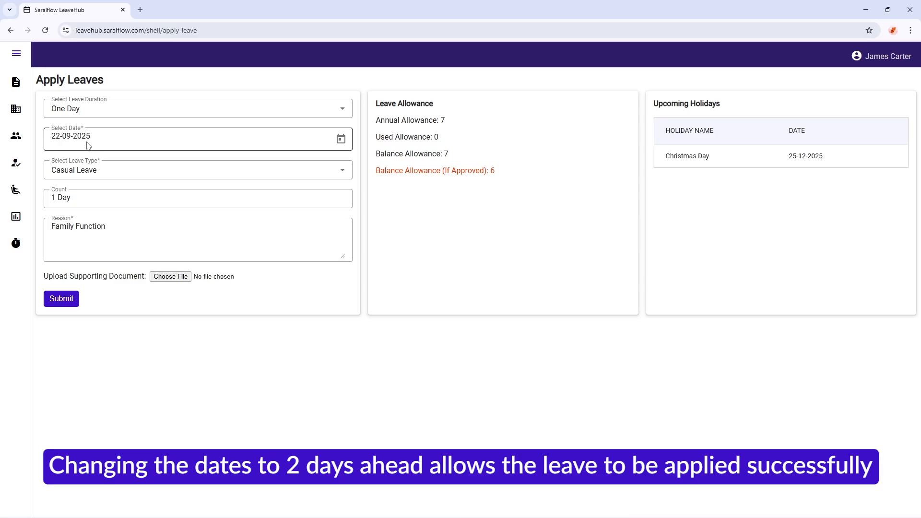
{"action": "left_click", "coordinate": [73, 299]}
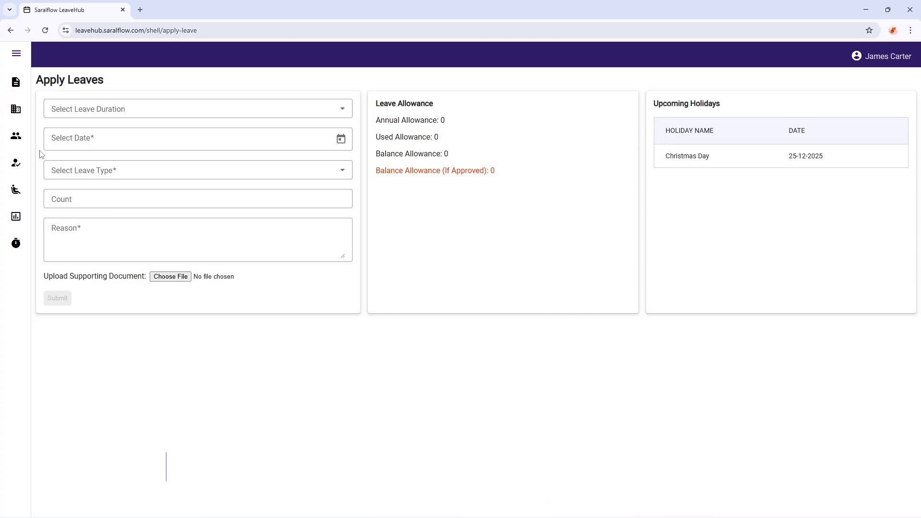
{"action": "mouse_move", "coordinate": [19, 88]}
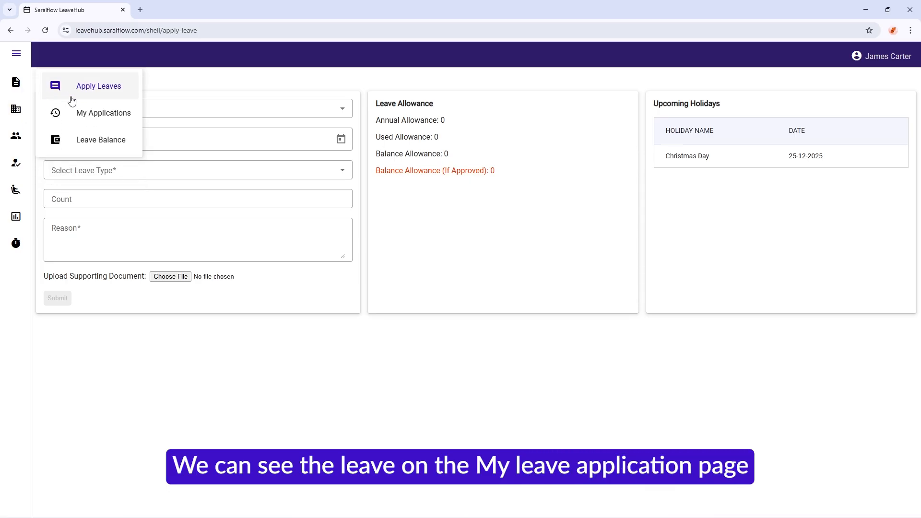
{"action": "left_click", "coordinate": [94, 114]}
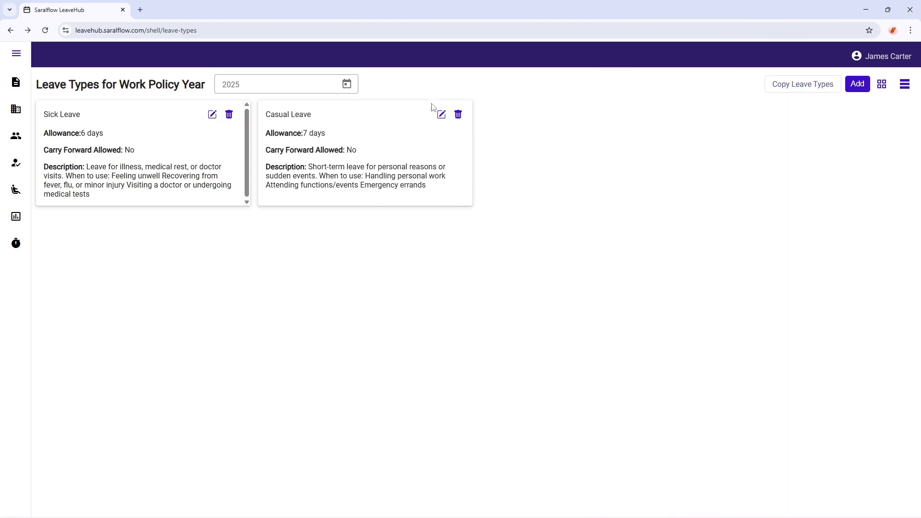
- Allow backdated applications of up to 3 days for the Casual Leave type and save the leave type
{"action": "left_click", "coordinate": [438, 114]}
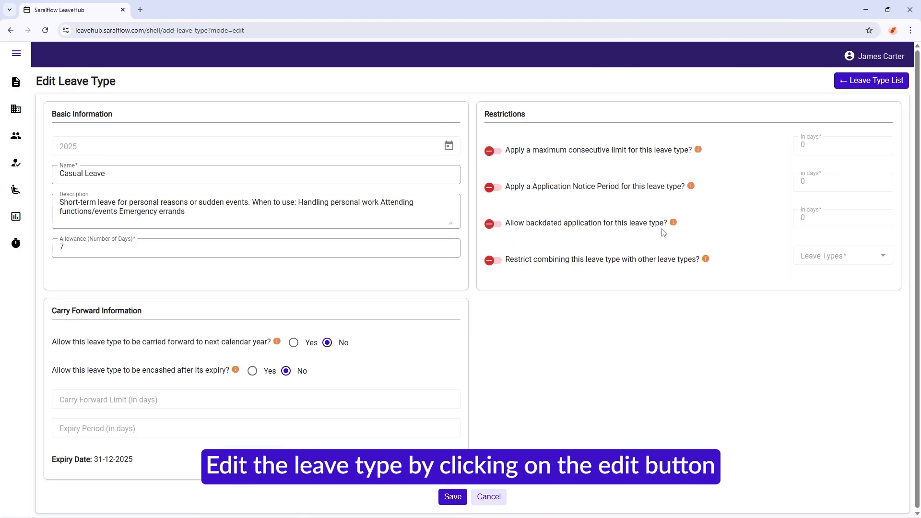
{"action": "mouse_move", "coordinate": [672, 225]}
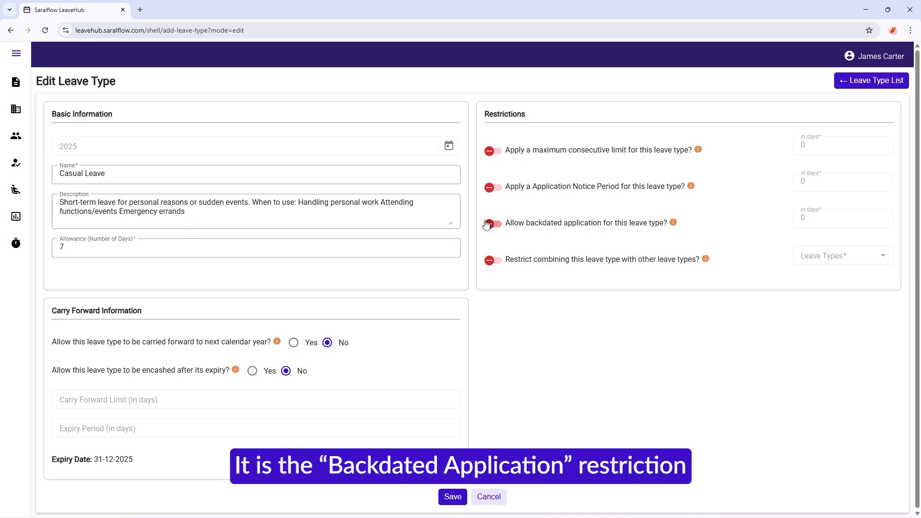
{"action": "left_click", "coordinate": [489, 225]}
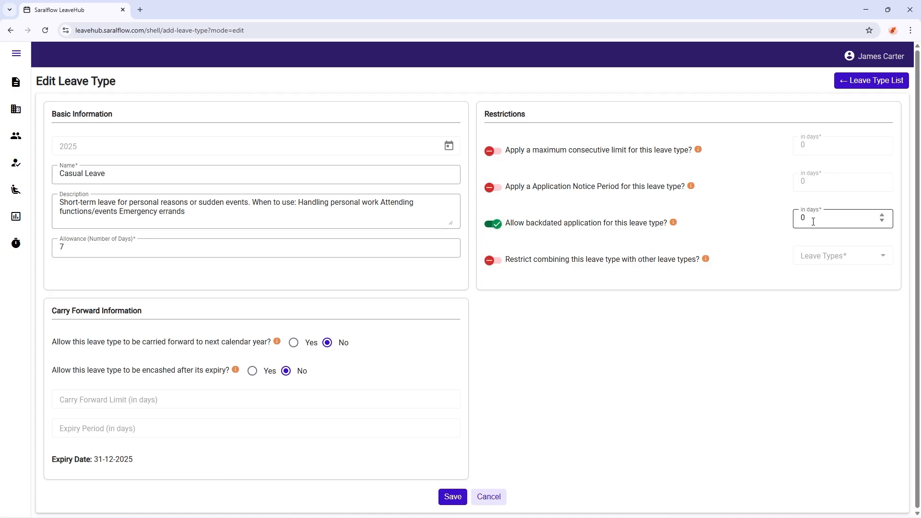
{"action": "double_click", "coordinate": [810, 220]}
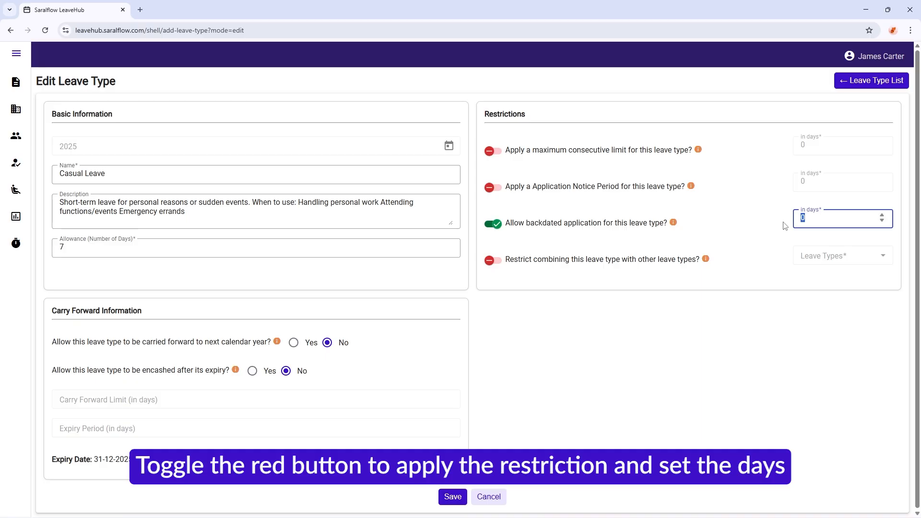
{"action": "left_click", "coordinate": [762, 227]}
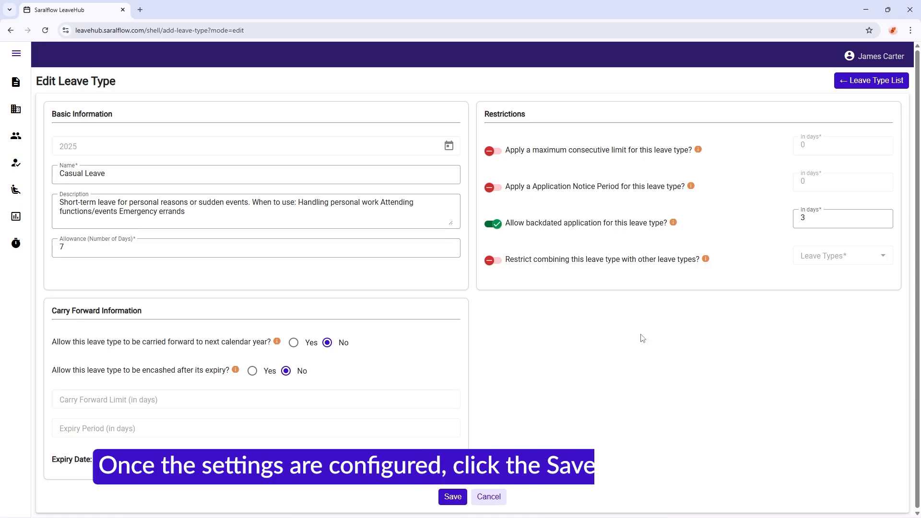
{"action": "left_click", "coordinate": [459, 494]}
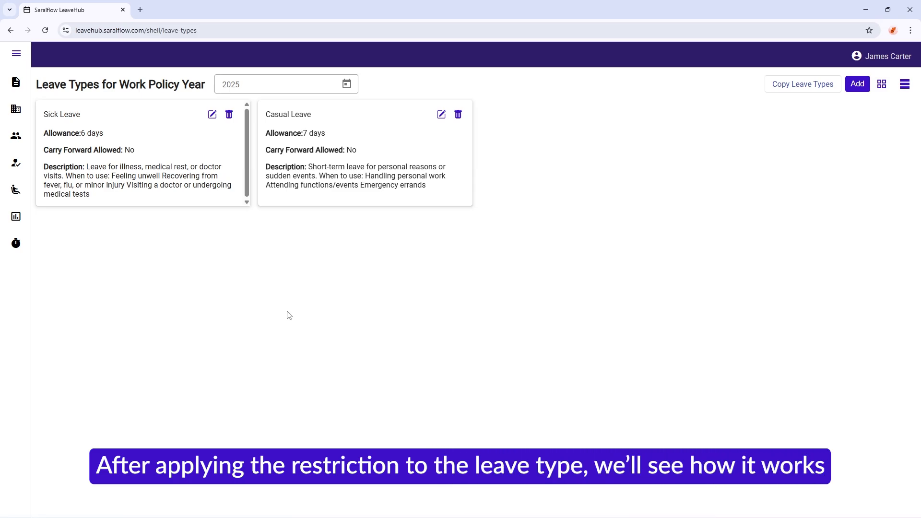
- Start a new leave application with the Range duration, covering 08-09-2025 to 12-09-2025
{"action": "mouse_move", "coordinate": [16, 82]}
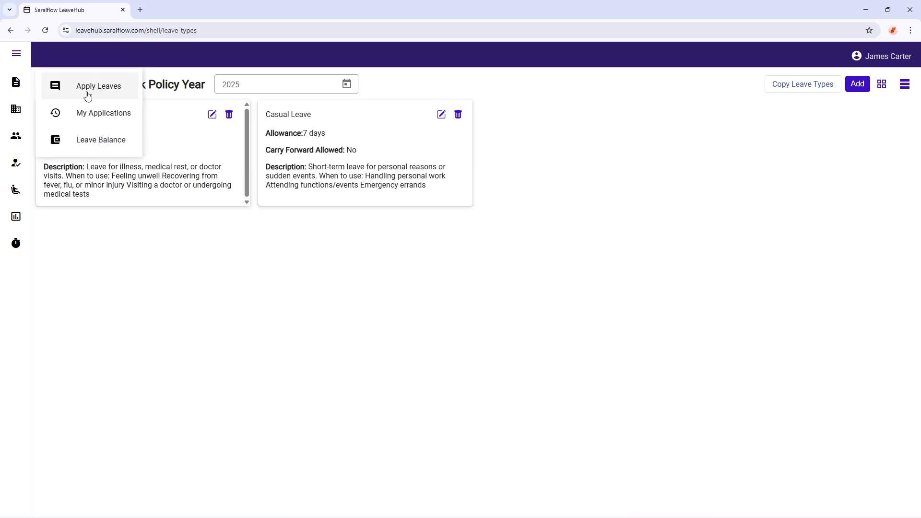
{"action": "left_click", "coordinate": [88, 92]}
{"action": "left_click", "coordinate": [147, 124]}
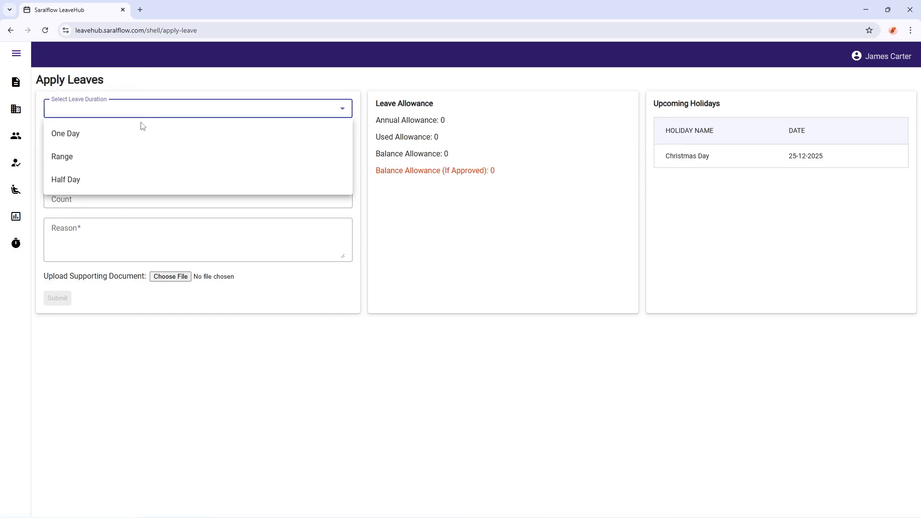
{"action": "left_click", "coordinate": [74, 154]}
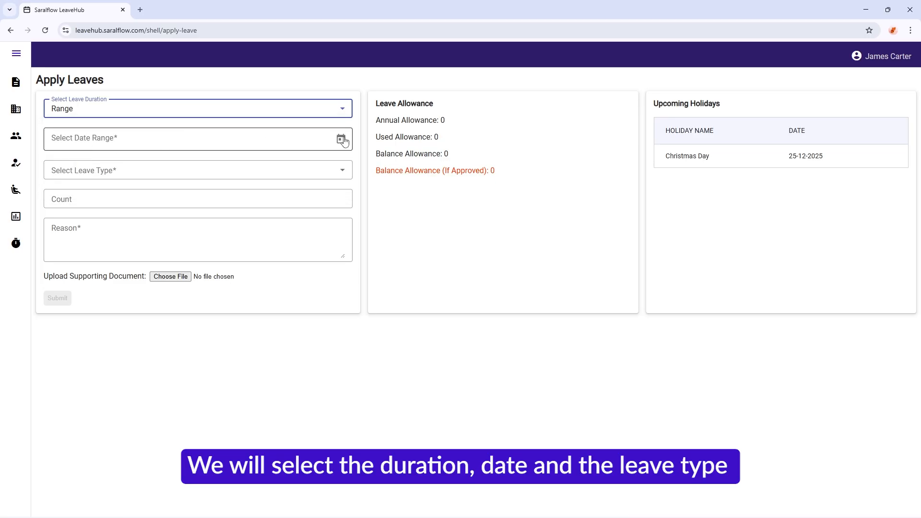
{"action": "left_click", "coordinate": [341, 139]}
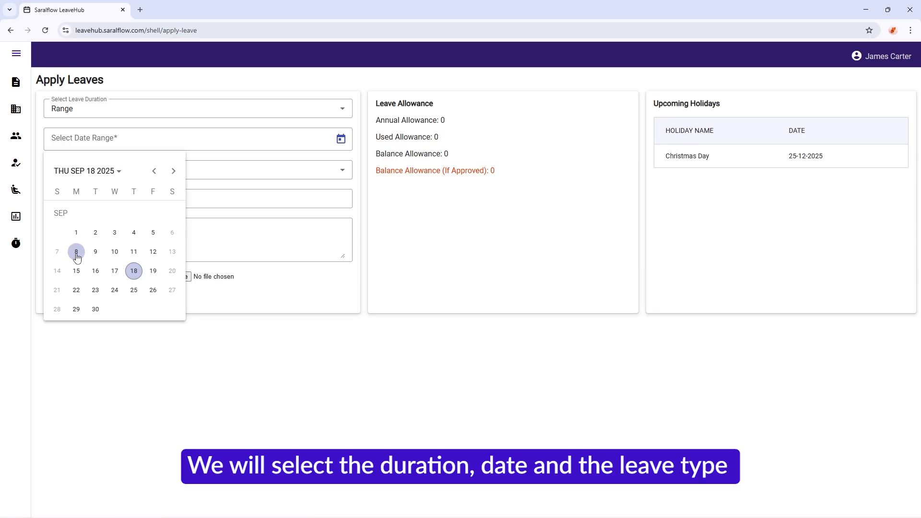
{"action": "left_click", "coordinate": [76, 253]}
{"action": "left_click", "coordinate": [152, 252]}
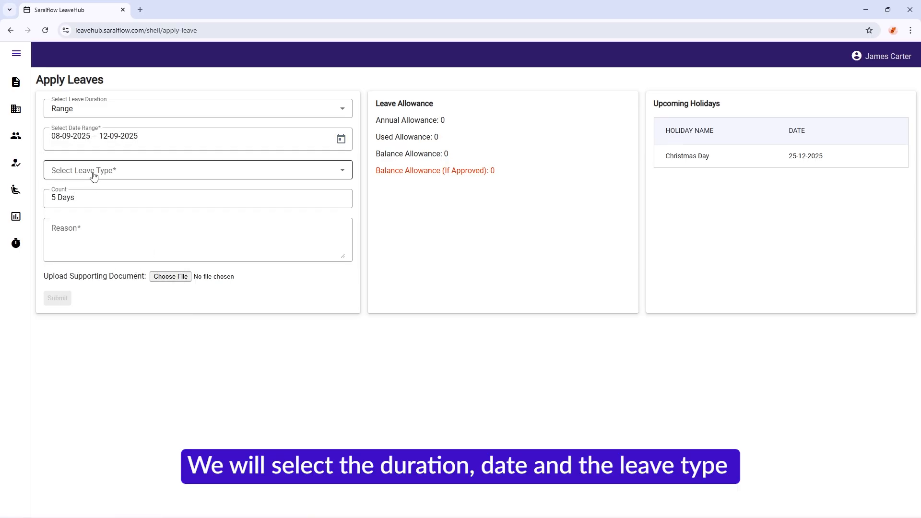
- Choose Casual Leave as the leave type, enter "Family problem" as the reason and try to submit the application
{"action": "left_click", "coordinate": [94, 176]}
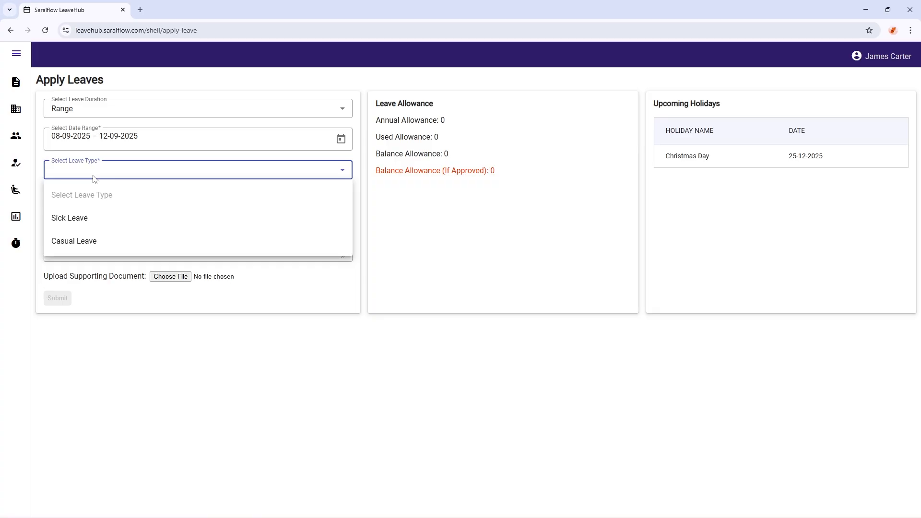
{"action": "left_click", "coordinate": [97, 240]}
{"action": "left_click", "coordinate": [99, 231]}
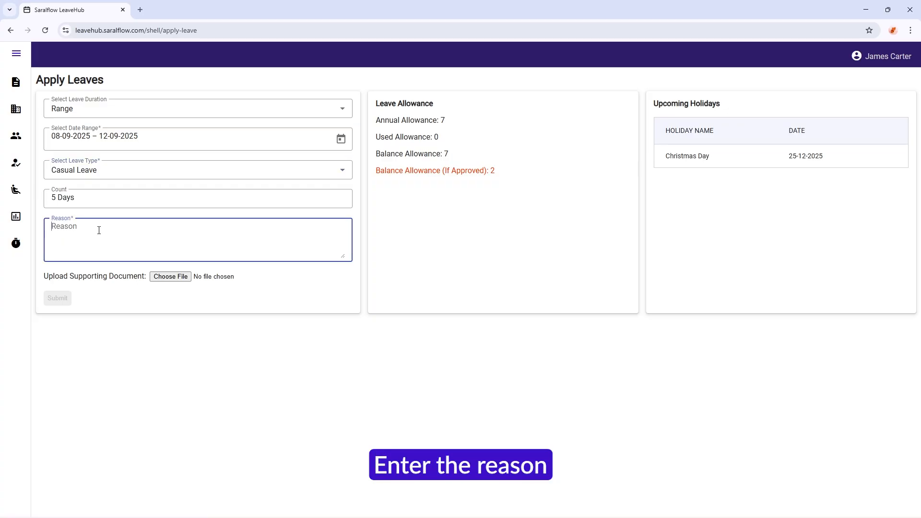
{"action": "type", "text": "F"}
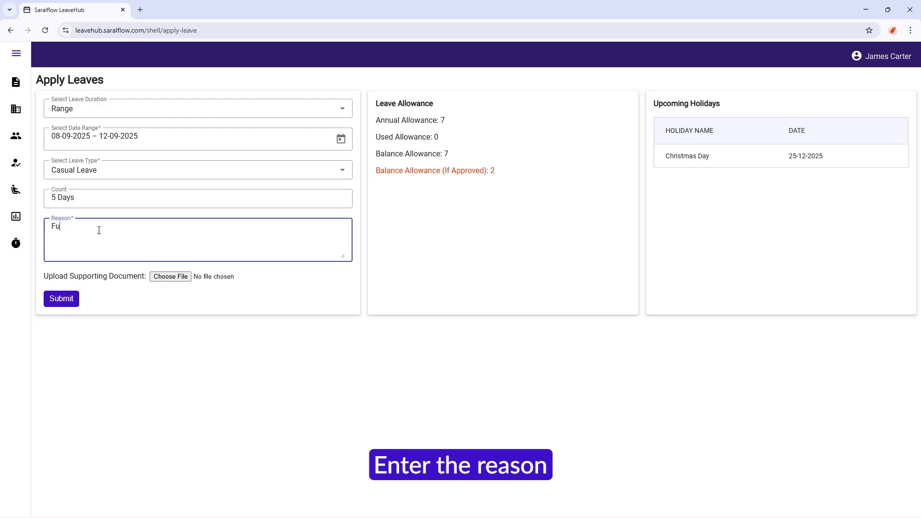
{"action": "type", "text": "a"}
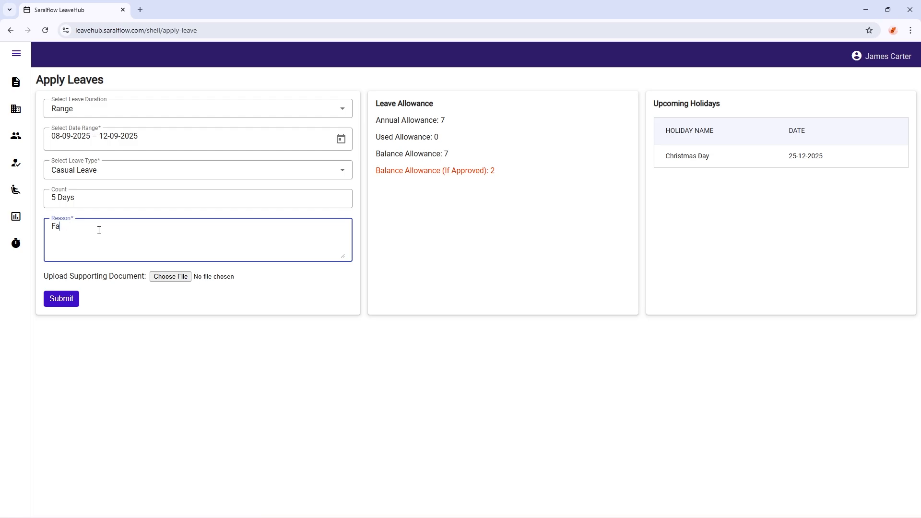
{"action": "type", "text": "mily problem"}
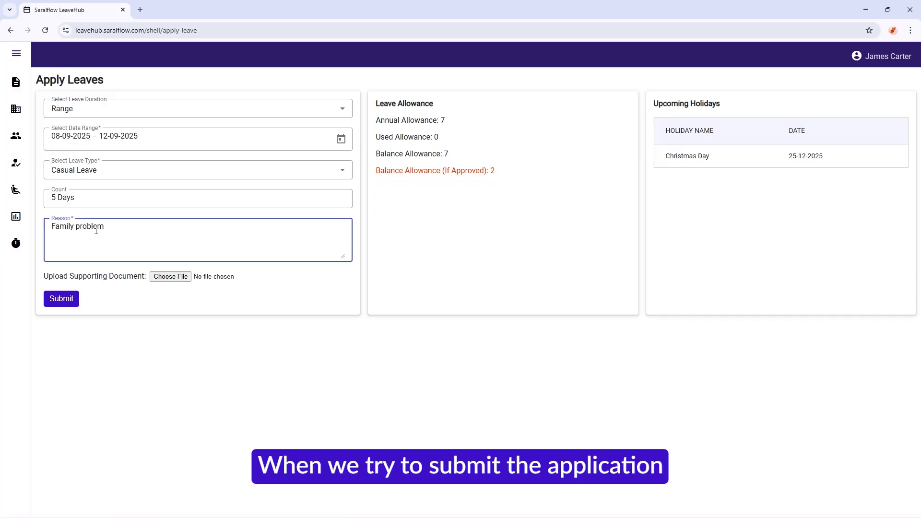
{"action": "left_click", "coordinate": [62, 300]}
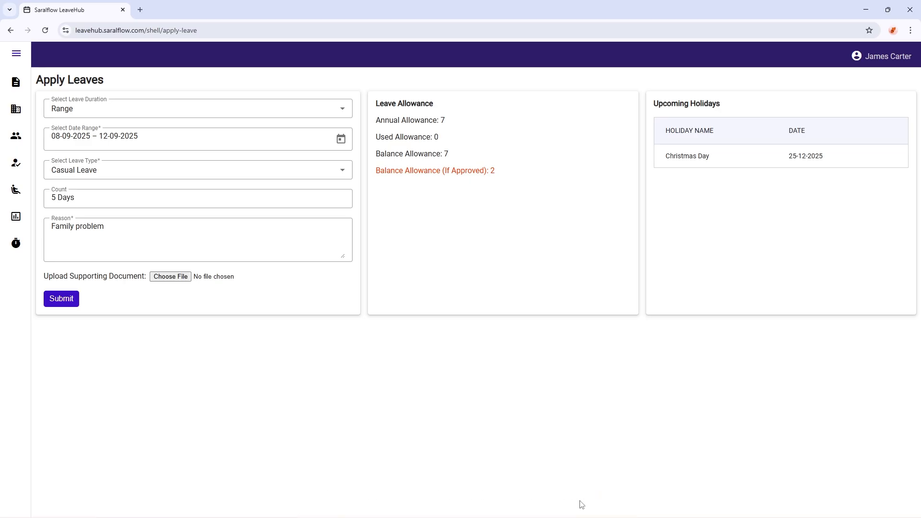
- Resubmit the leave request with the date range 16-09-2025 to 17-09-2025 and open My Applications
{"action": "left_click", "coordinate": [341, 139]}
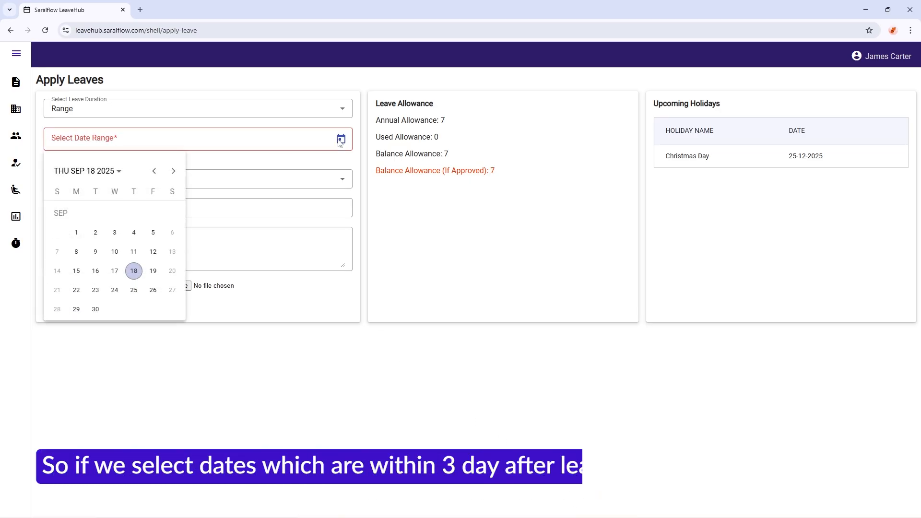
{"action": "left_click", "coordinate": [96, 271]}
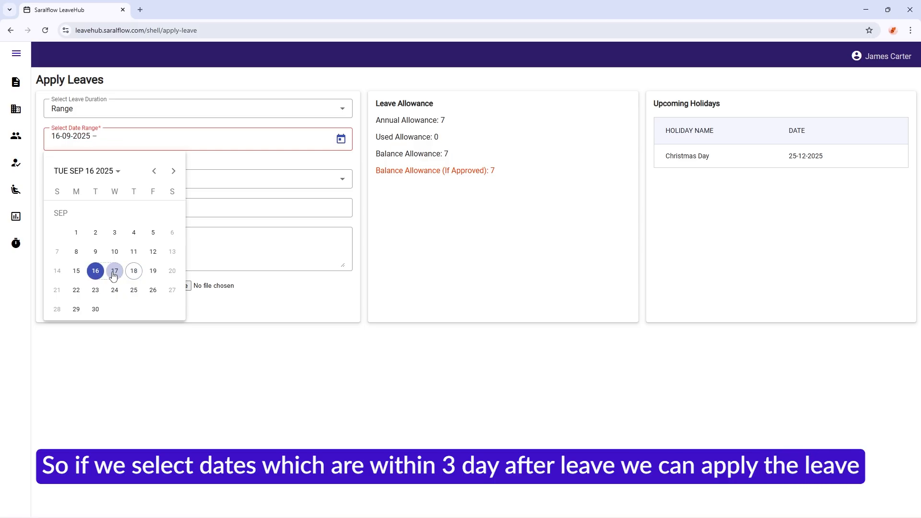
{"action": "left_click", "coordinate": [114, 272]}
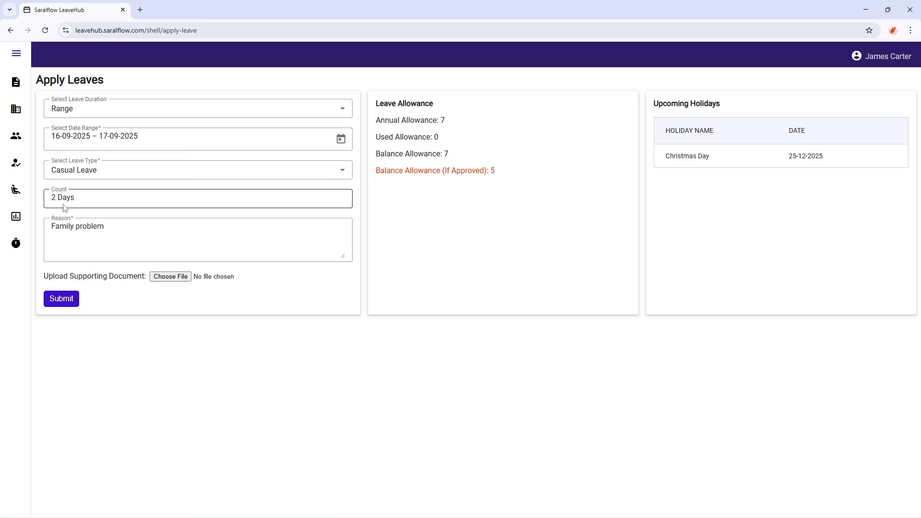
{"action": "left_click", "coordinate": [74, 301]}
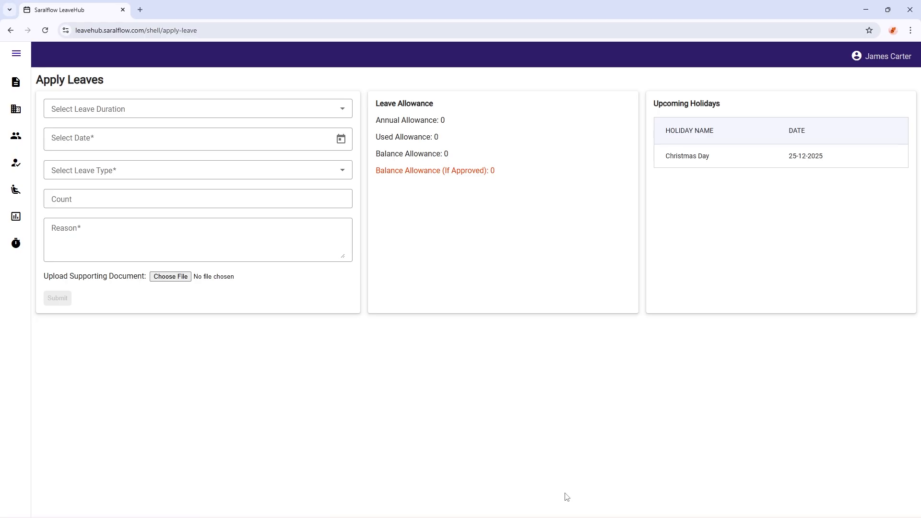
{"action": "left_click", "coordinate": [16, 85]}
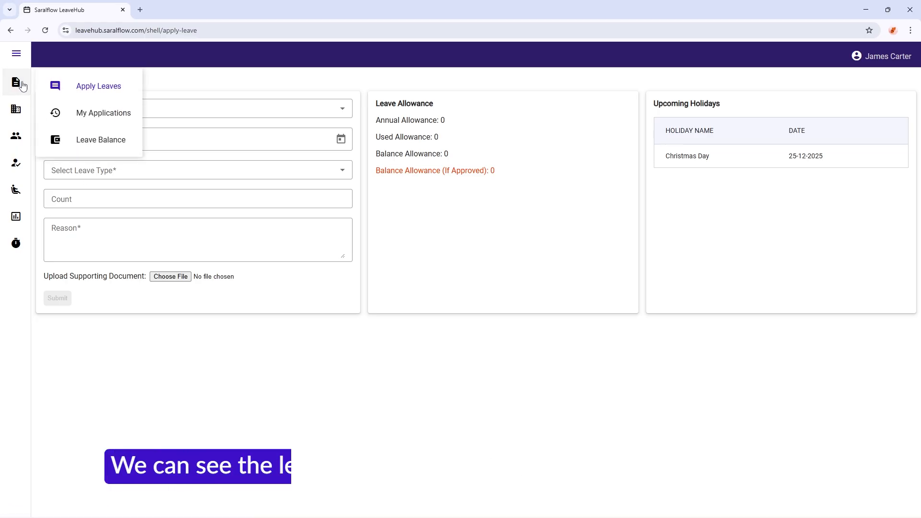
{"action": "left_click", "coordinate": [82, 118]}
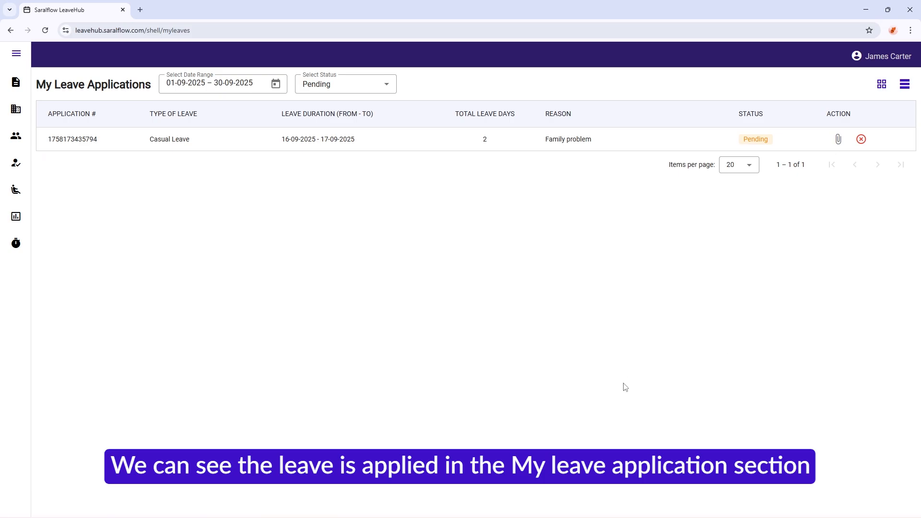
- Open the Casual Leave type for editing and enable a 2-day application notice period alongside the backdated application setting
{"action": "left_click", "coordinate": [14, 92]}
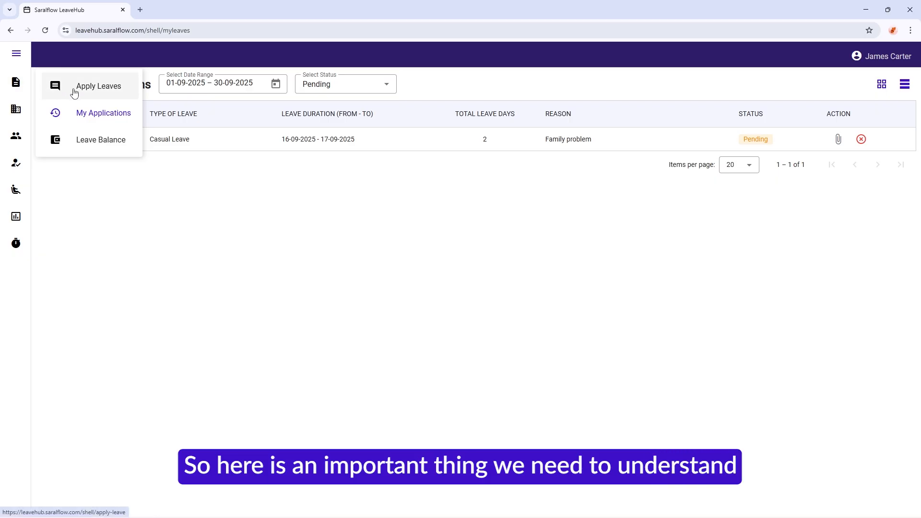
{"action": "mouse_move", "coordinate": [18, 115]}
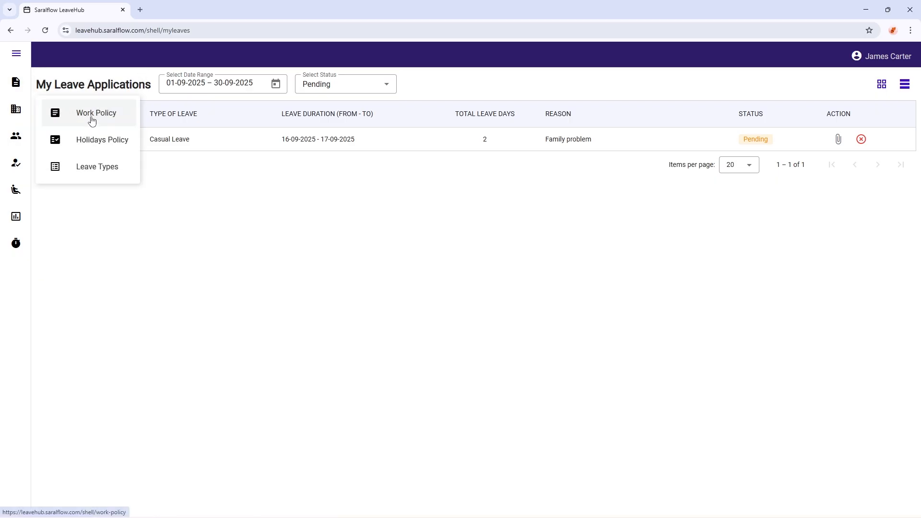
{"action": "left_click", "coordinate": [91, 174]}
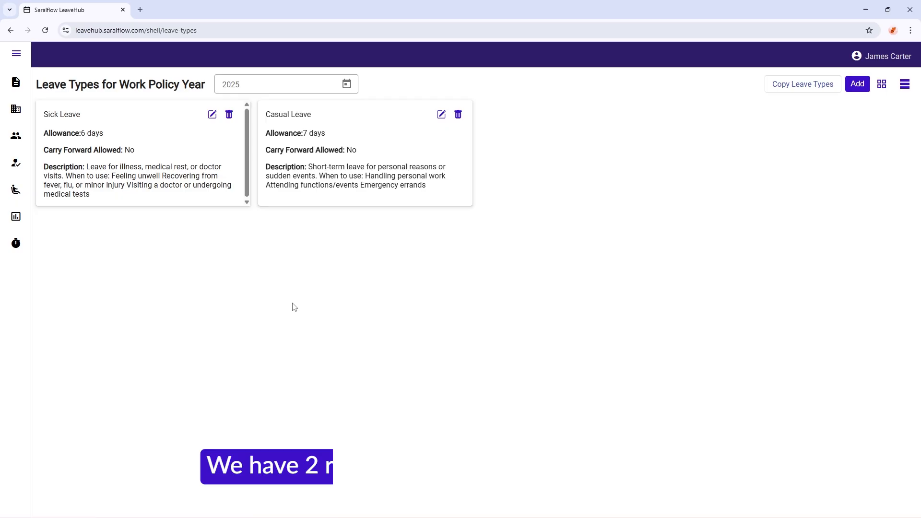
{"action": "left_click", "coordinate": [441, 114]}
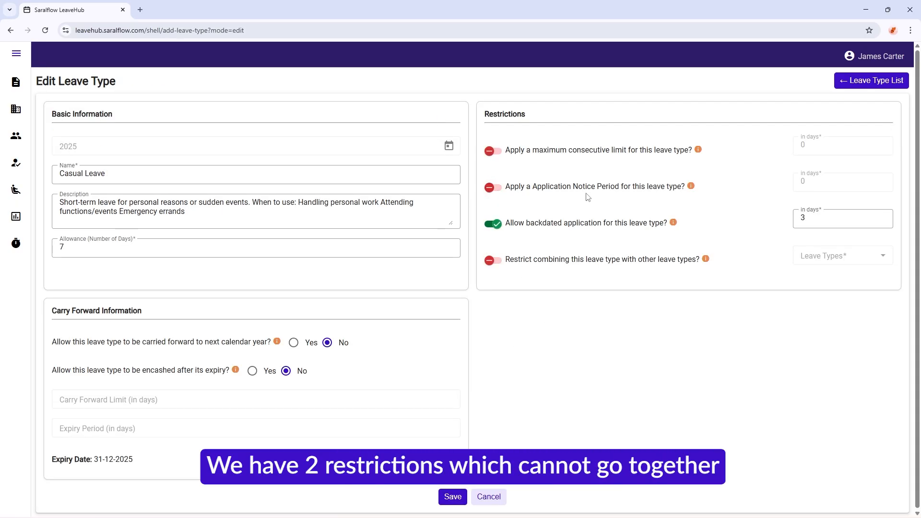
{"action": "left_click", "coordinate": [494, 188]}
{"action": "double_click", "coordinate": [803, 183]}
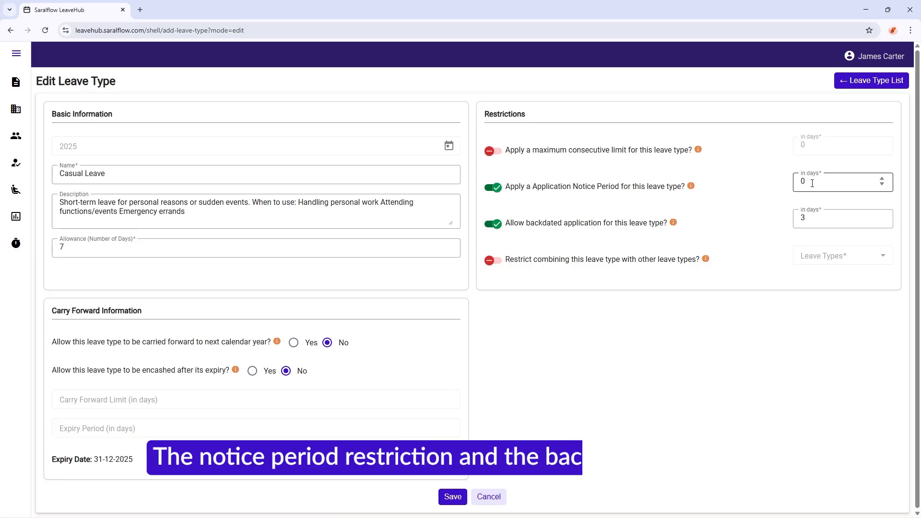
{"action": "type", "text": "2"}
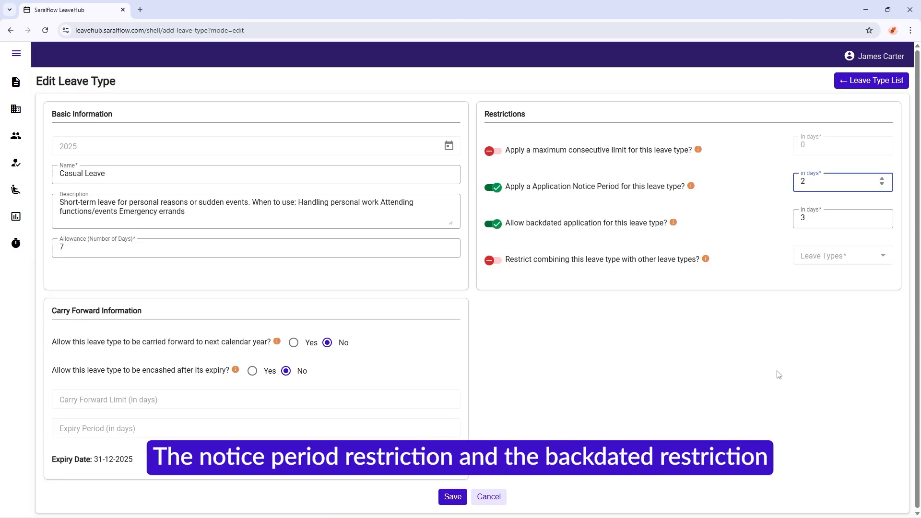
- Try to save Casual Leave with both restrictions enabled, disable the application notice period and save with only backdated application allowed
{"action": "left_click", "coordinate": [453, 497]}
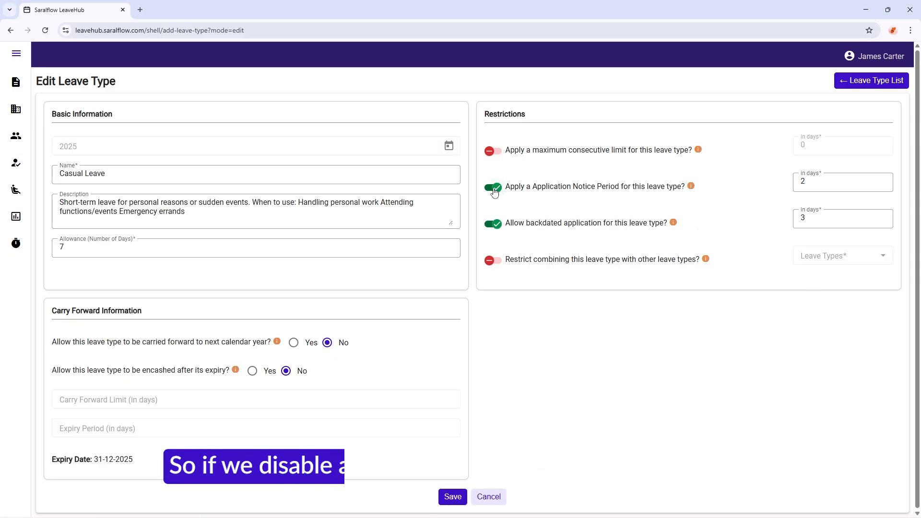
{"action": "left_click", "coordinate": [493, 189]}
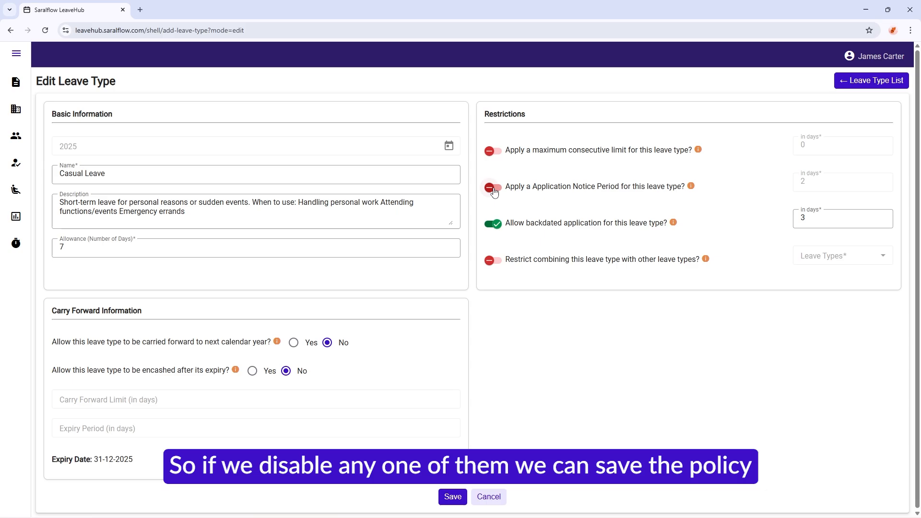
{"action": "left_click", "coordinate": [462, 495]}
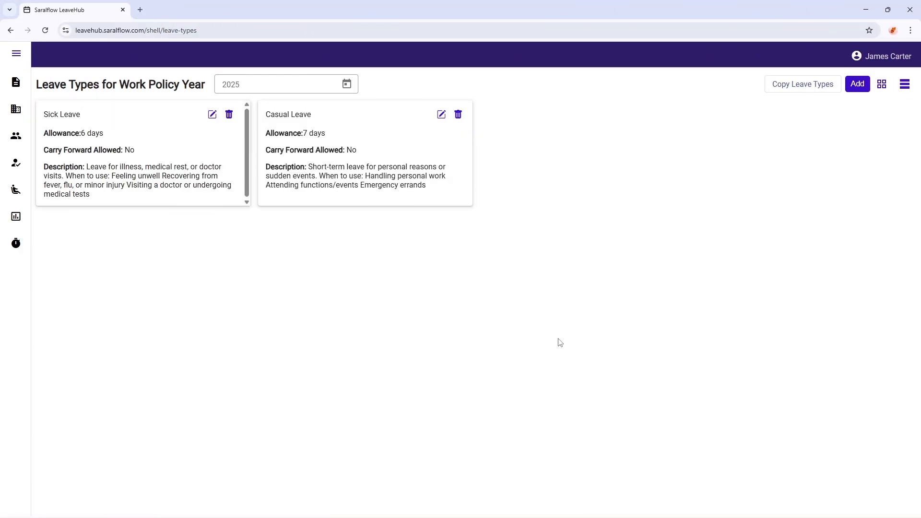
- Edit the Casual Leave type to restrict combining it with Sick Leave and save the change
{"action": "left_click", "coordinate": [441, 115]}
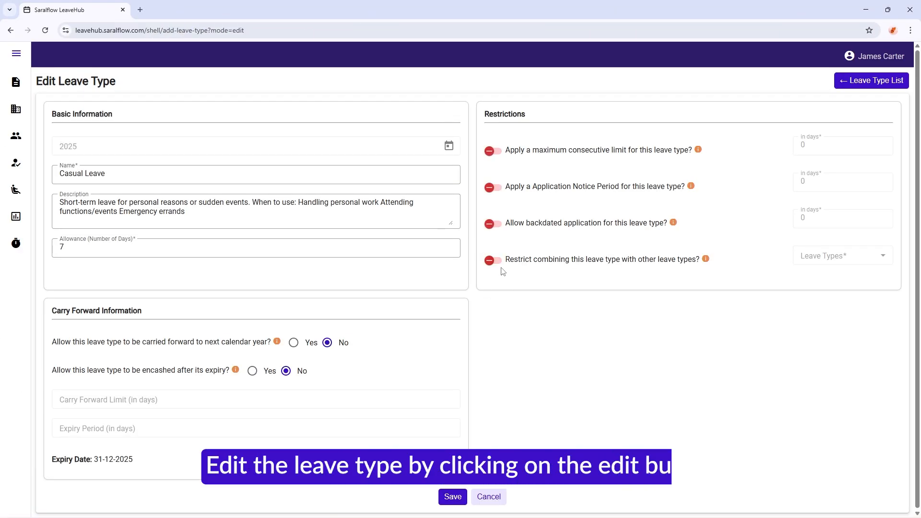
{"action": "mouse_move", "coordinate": [706, 259]}
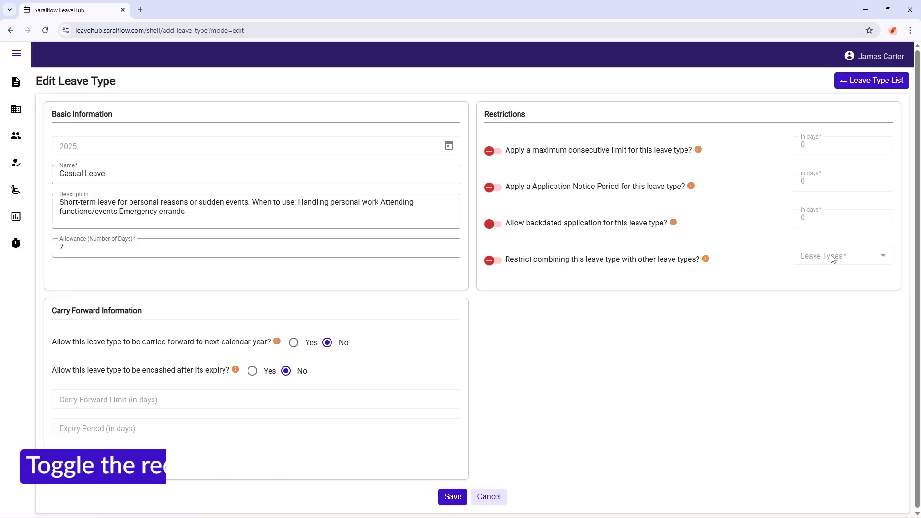
{"action": "left_click", "coordinate": [489, 267]}
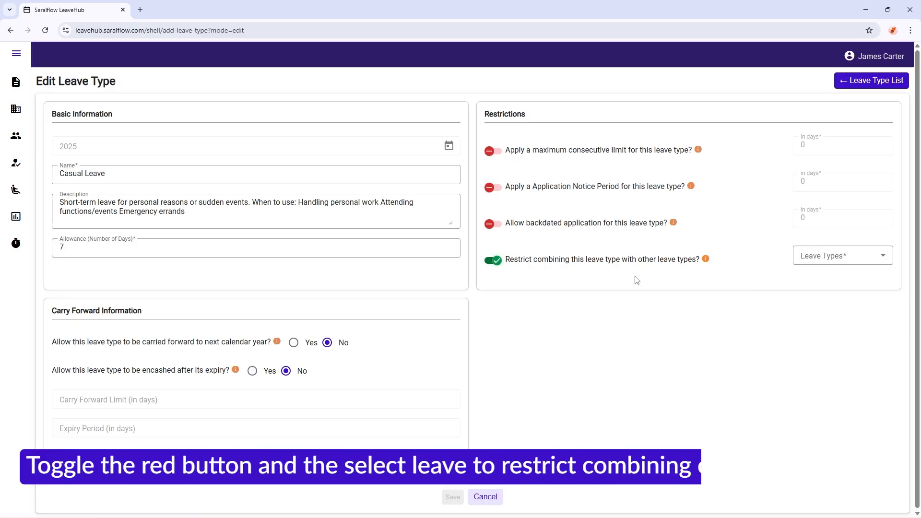
{"action": "left_click", "coordinate": [826, 259]}
{"action": "left_click", "coordinate": [821, 286]}
{"action": "left_click", "coordinate": [452, 497]}
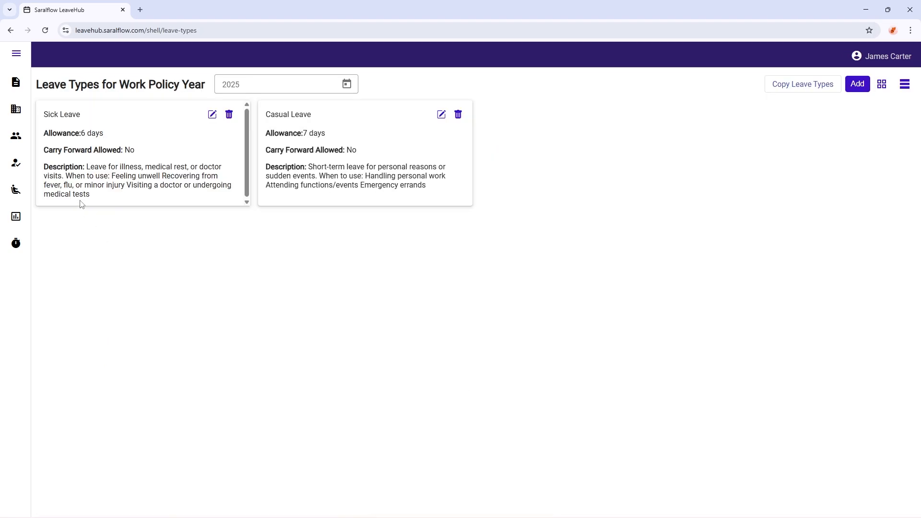
- Start a new leave application with the One Day duration, dated 22-09-2025
{"action": "mouse_move", "coordinate": [16, 82]}
{"action": "left_click", "coordinate": [82, 90]}
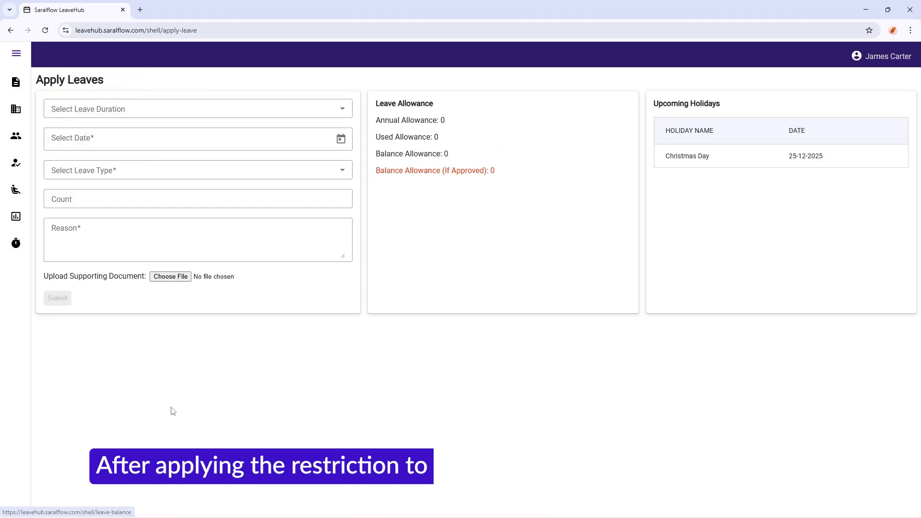
{"action": "left_click", "coordinate": [173, 108]}
{"action": "left_click", "coordinate": [129, 140]}
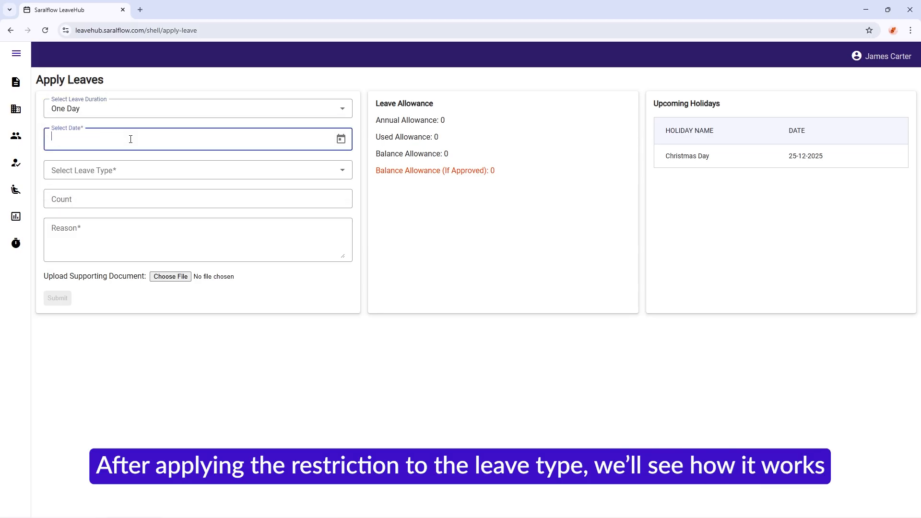
{"action": "left_click", "coordinate": [341, 139]}
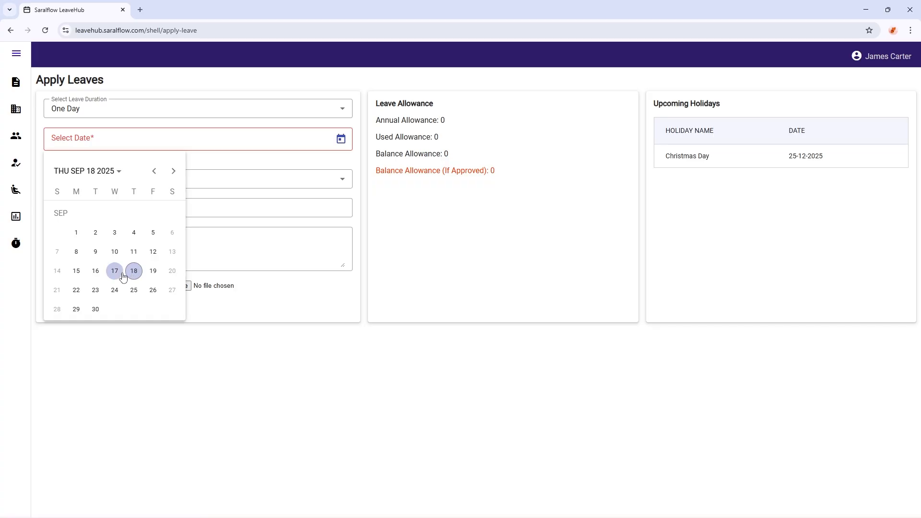
{"action": "left_click", "coordinate": [76, 290]}
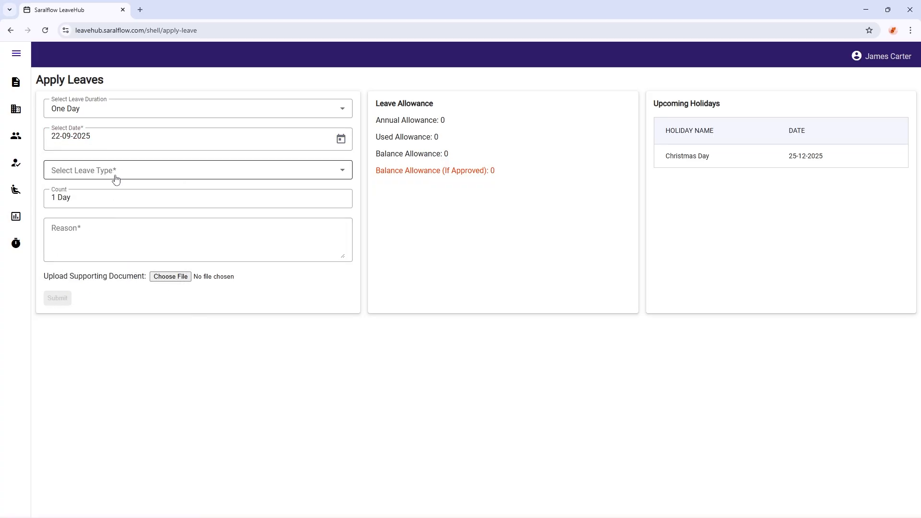
- Choose Sick Leave as the leave type, enter "Not well" as the reason and submit the application
{"action": "left_click", "coordinate": [116, 179]}
{"action": "left_click", "coordinate": [100, 218]}
{"action": "left_click", "coordinate": [103, 226]}
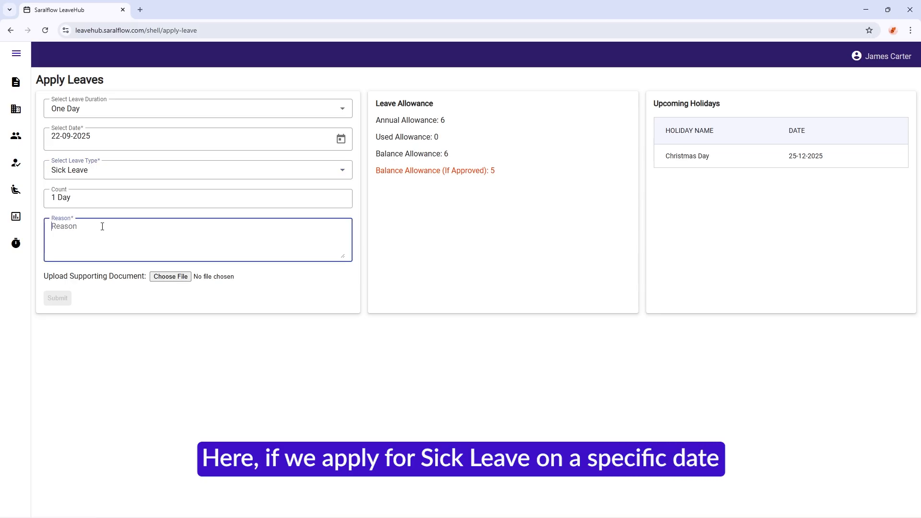
{"action": "type", "text": "N"}
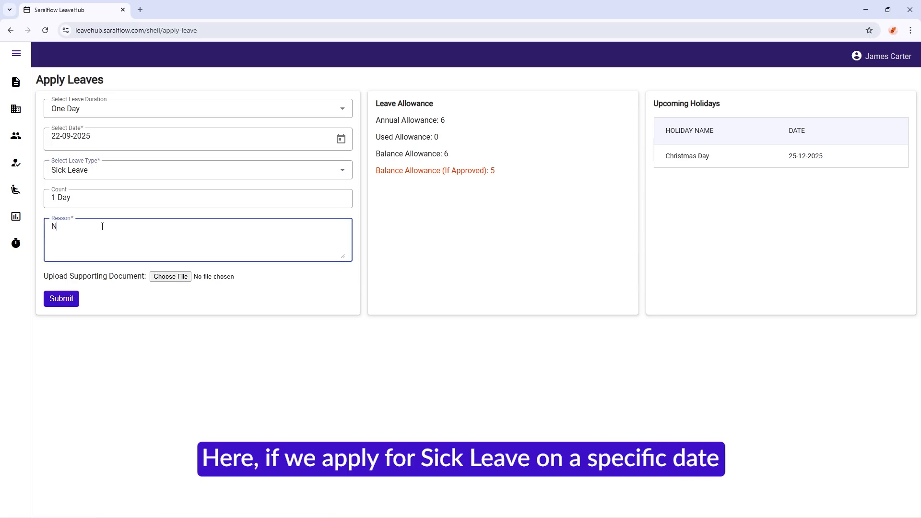
{"action": "type", "text": "ot well"}
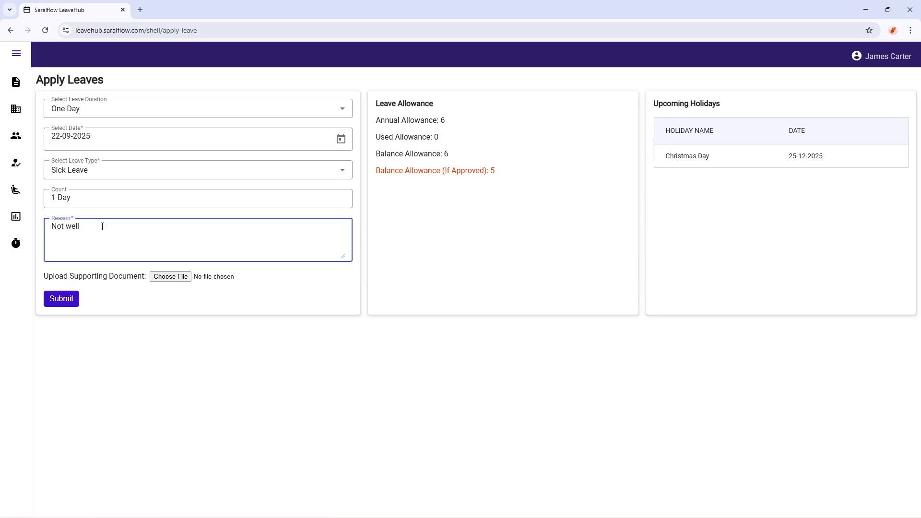
{"action": "left_click", "coordinate": [71, 298]}
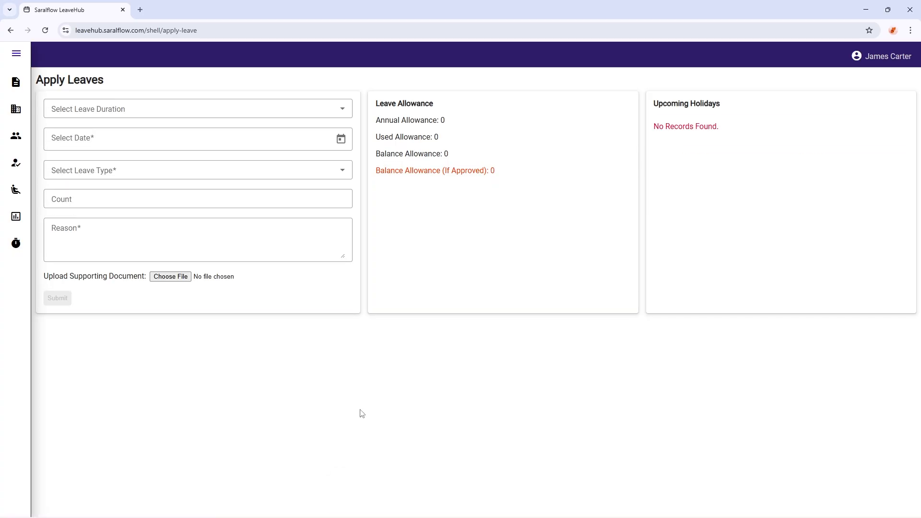
- Begin another leave application with the One Day duration, dated 23-09-2025
{"action": "left_click", "coordinate": [86, 117]}
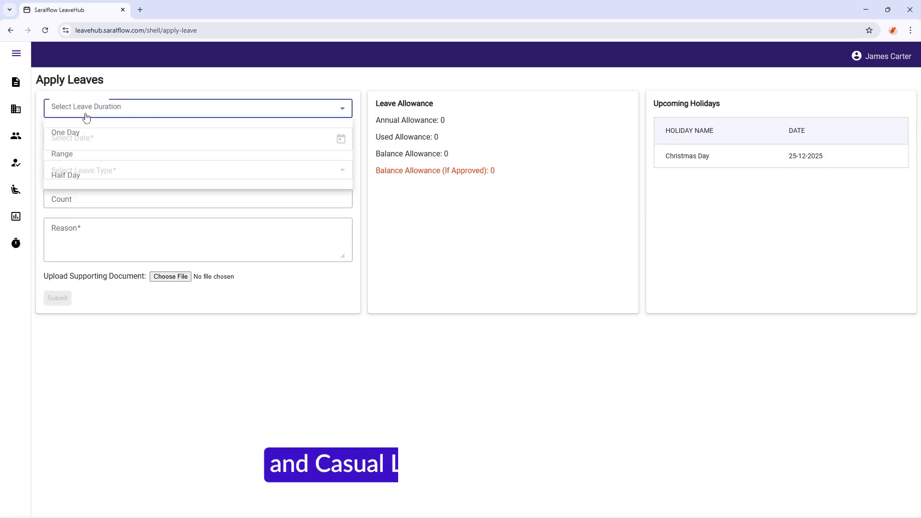
{"action": "left_click", "coordinate": [74, 137]}
{"action": "left_click", "coordinate": [336, 146]}
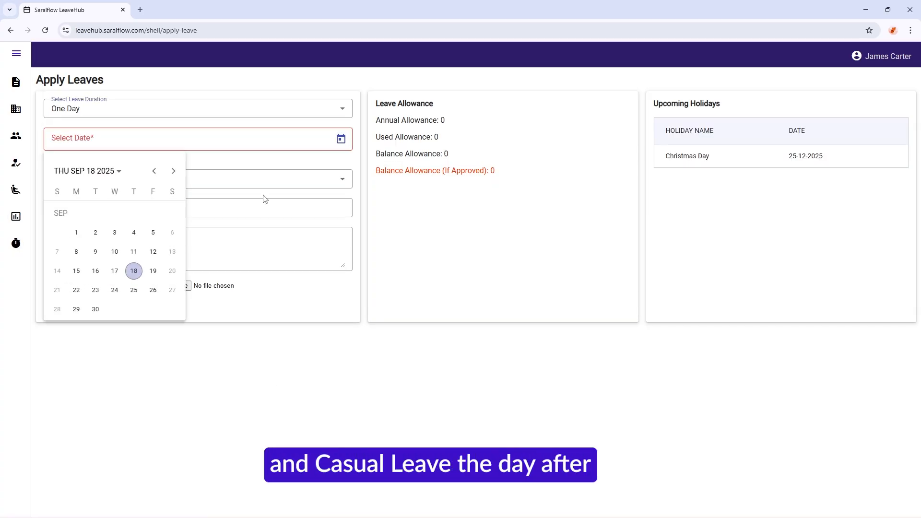
{"action": "left_click", "coordinate": [91, 293]}
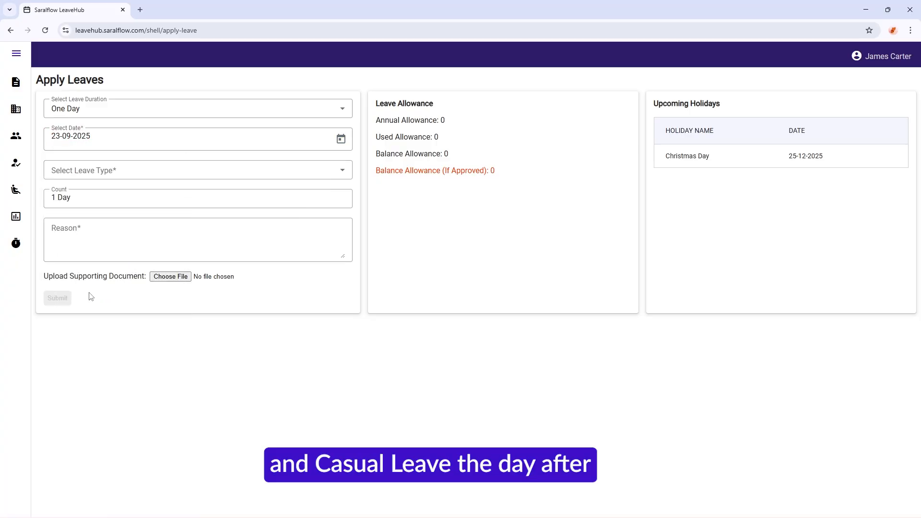
- Choose Casual Leave as the leave type, enter "Family Function" as the reason and try to submit the application
{"action": "left_click", "coordinate": [100, 178]}
{"action": "left_click", "coordinate": [79, 242]}
{"action": "left_click", "coordinate": [107, 243]}
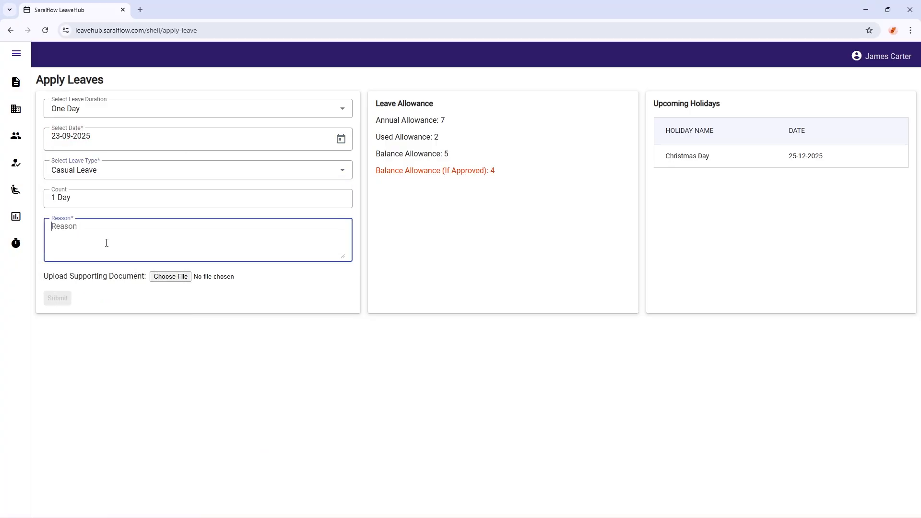
{"action": "type", "text": "Family Function"}
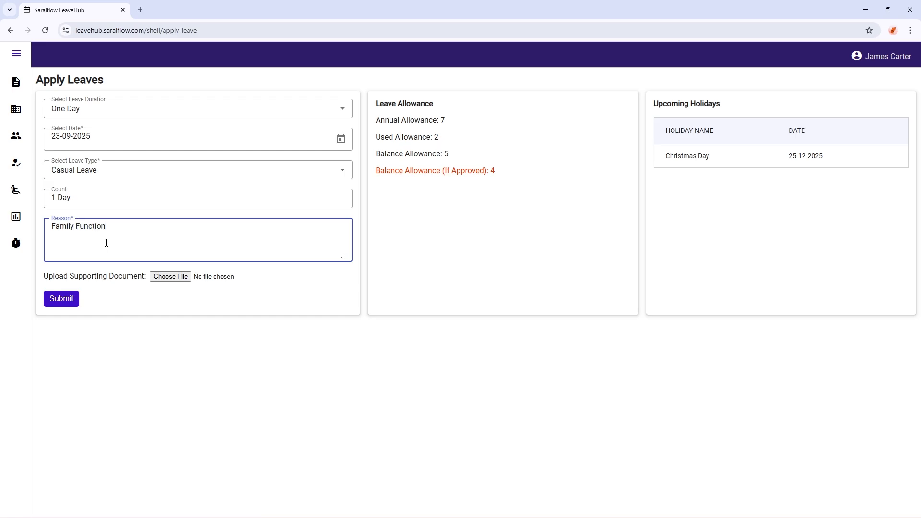
{"action": "left_click", "coordinate": [64, 299]}
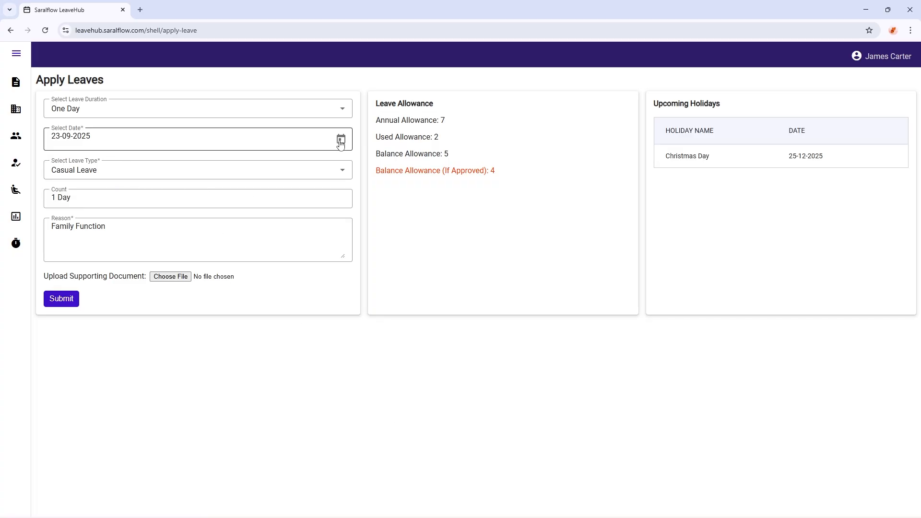
- Change the Casual Leave application's date to 24-09-2025 and submit it again
{"action": "left_click", "coordinate": [341, 139]}
{"action": "left_click", "coordinate": [114, 290]}
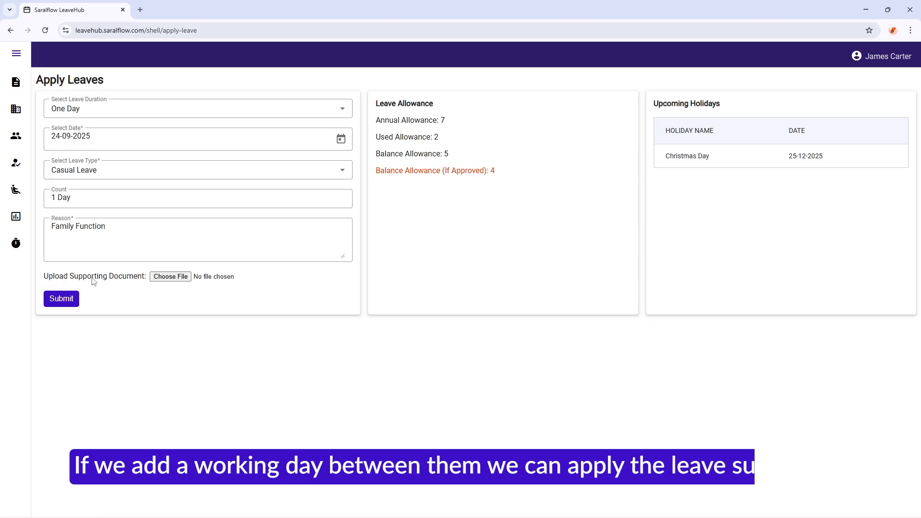
{"action": "left_click", "coordinate": [61, 299]}
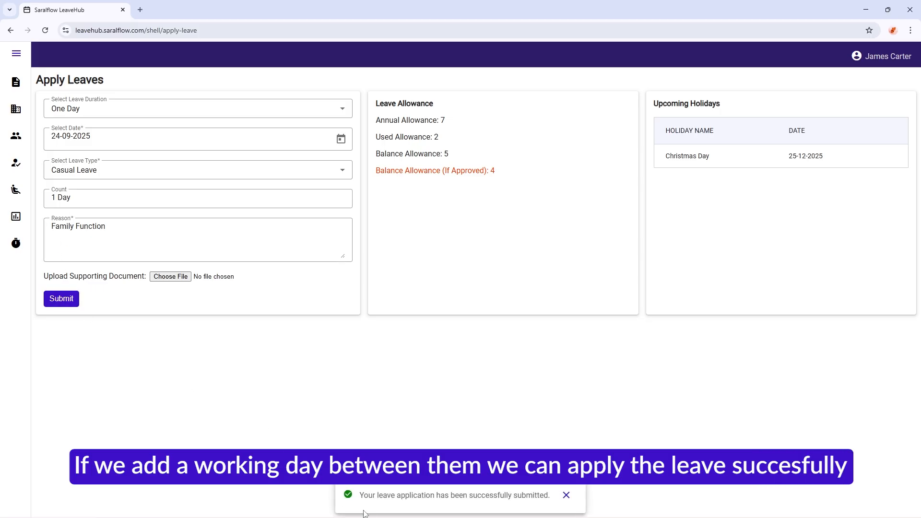